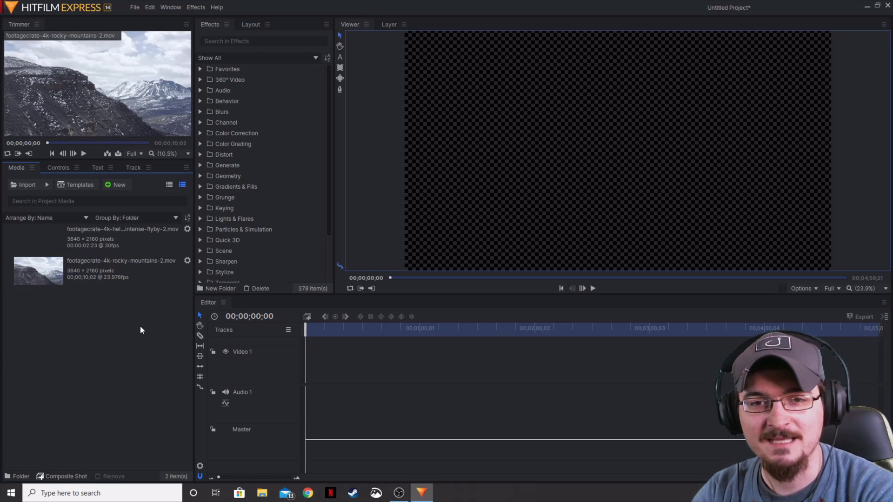
Step: Preview the rocky mountains and helicopter flyby clips, leaving the helicopter clip at its first frame
click(80, 267)
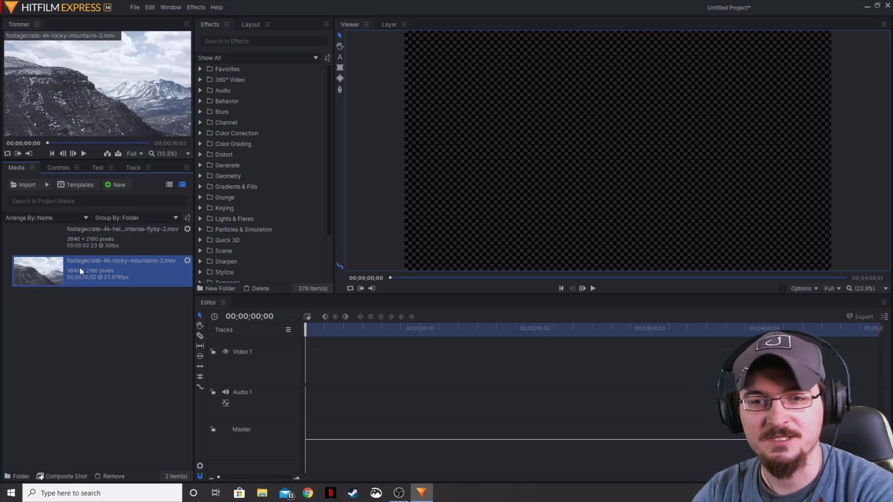
click(84, 154)
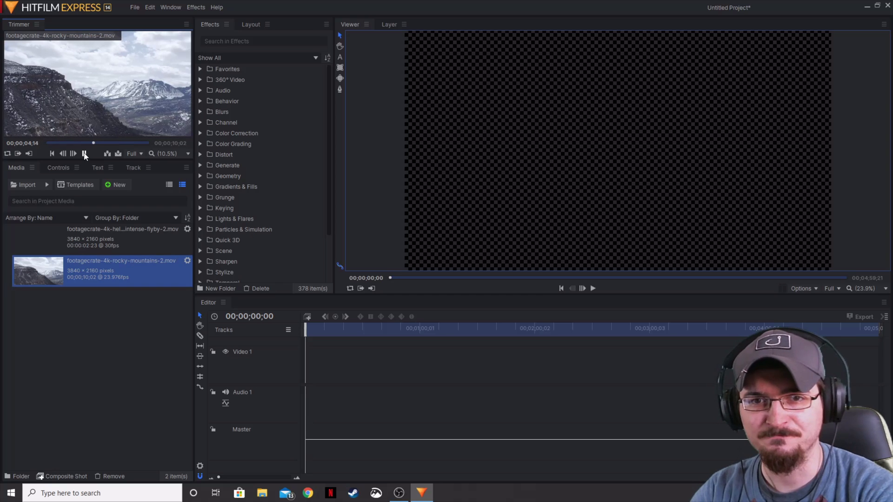
click(104, 245)
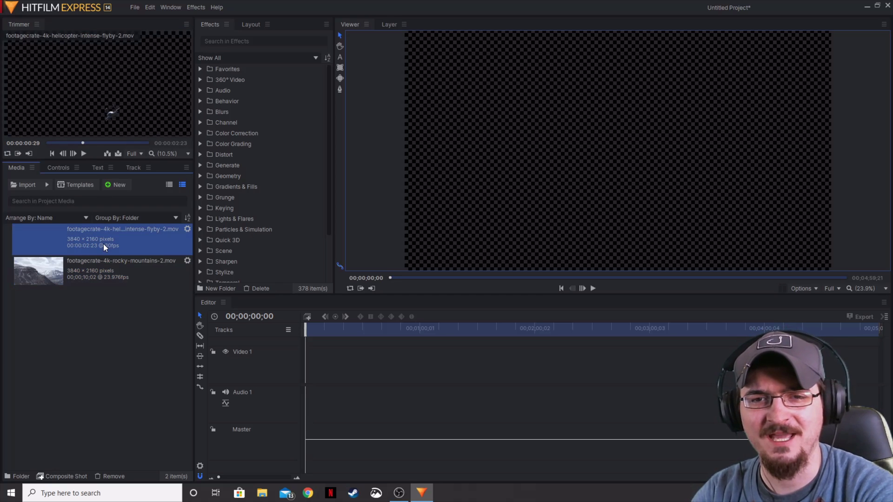
click(84, 154)
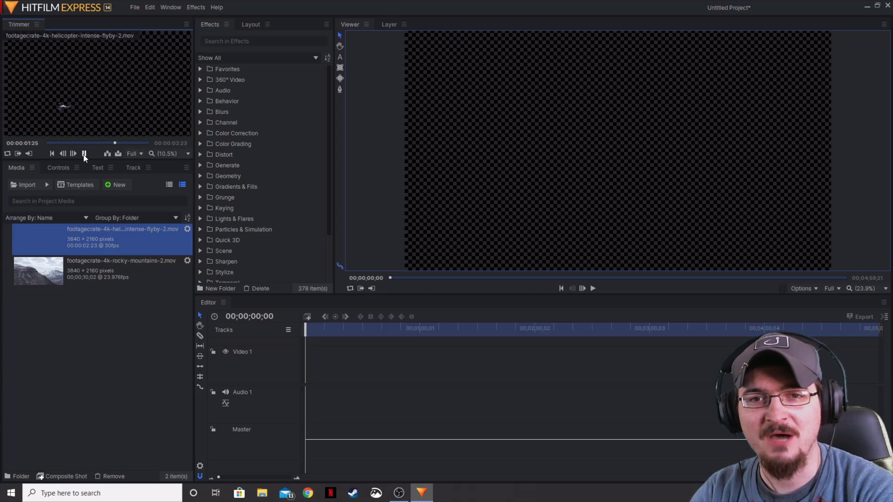
click(83, 154)
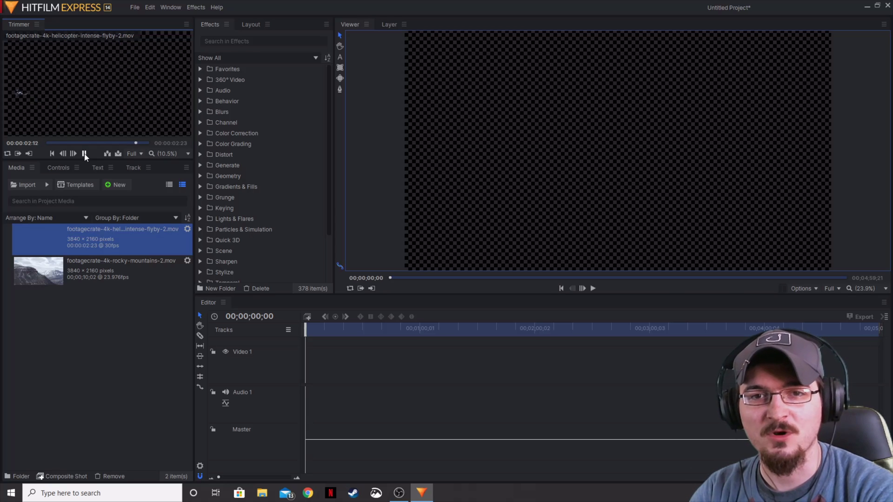
click(84, 154)
drag(61, 143, 47, 144)
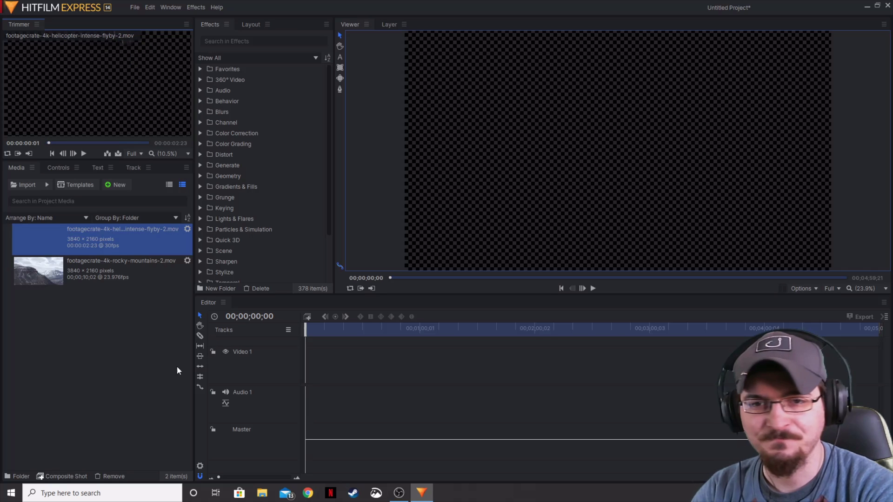
Step: Create a new composite shot named 'chopper' with a 10-second duration
click(124, 191)
click(127, 194)
drag(465, 119, 403, 119)
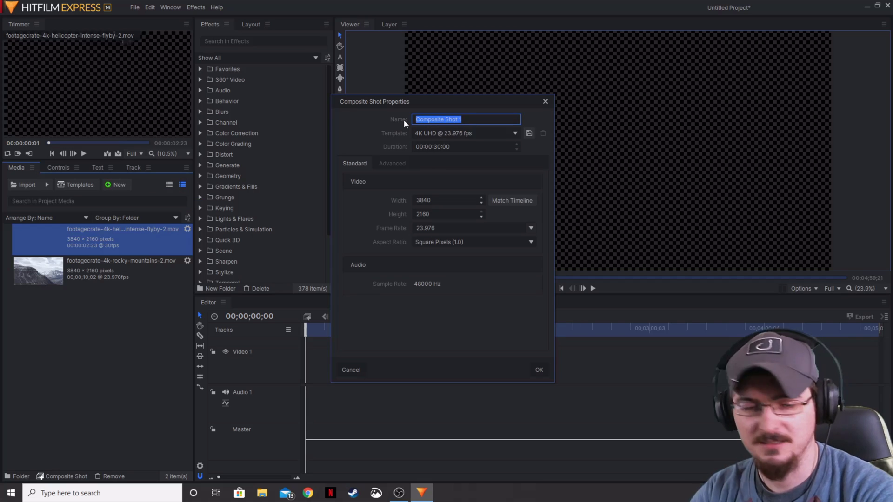
text(chopper)
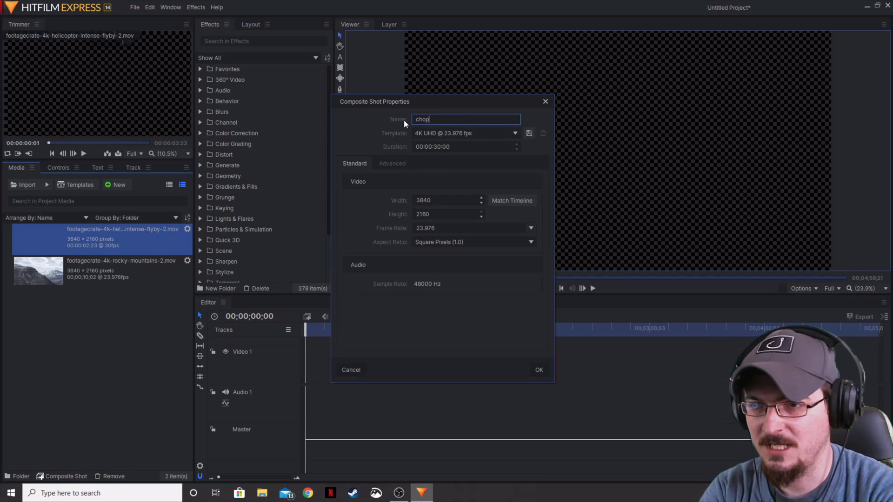
click(439, 147)
double_click(439, 147)
text(10)
key(Return)
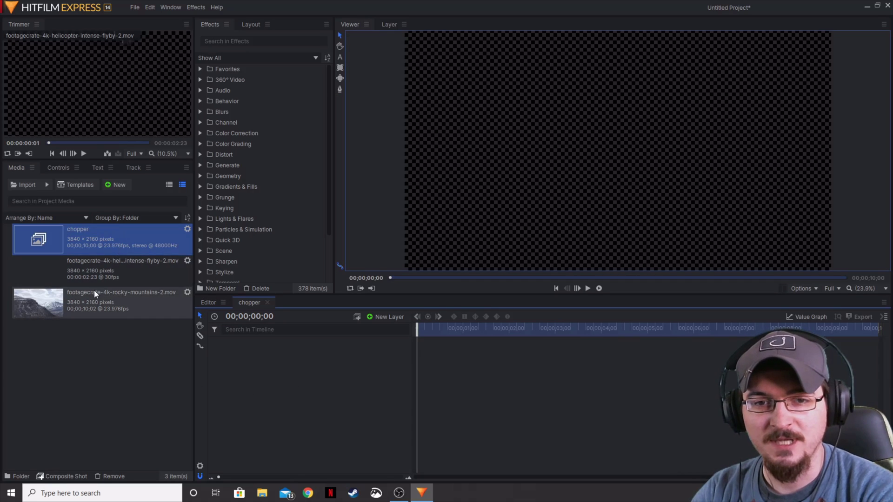
Step: Add the rocky mountains clip to the chopper timeline, duplicate it, and select the top layer
drag(94, 297, 310, 390)
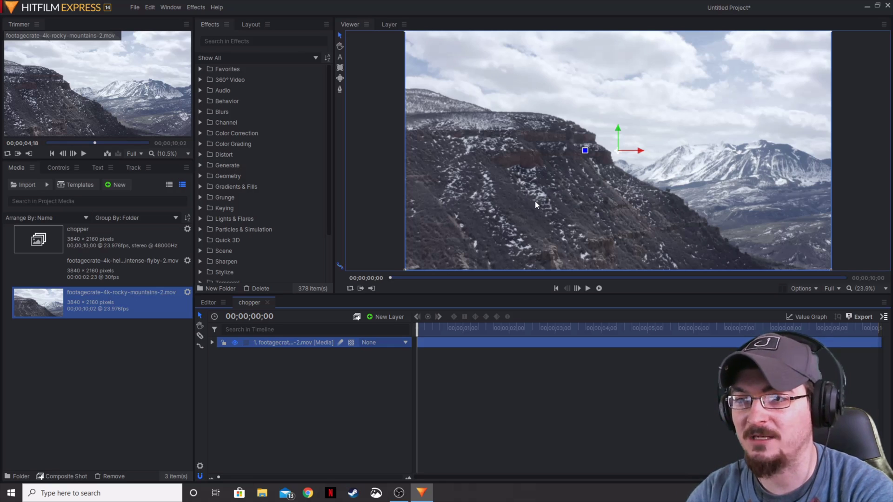
key(ctrl+d)
click(282, 353)
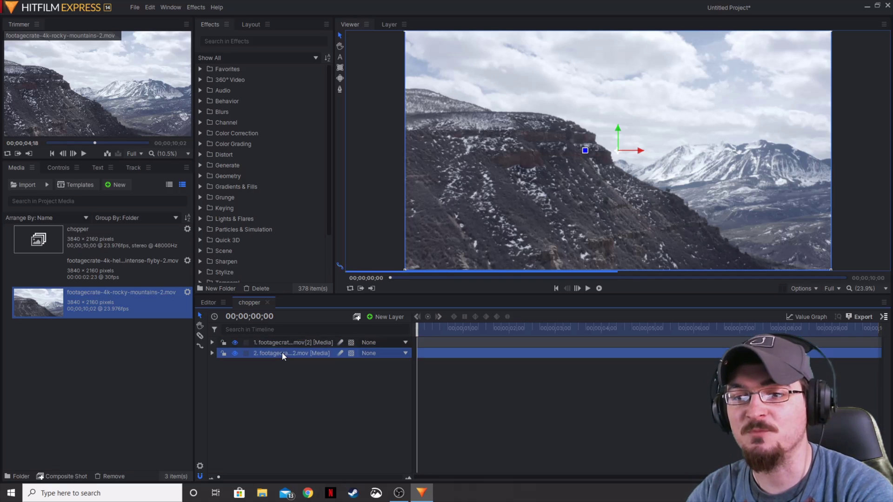
click(283, 344)
click(287, 353)
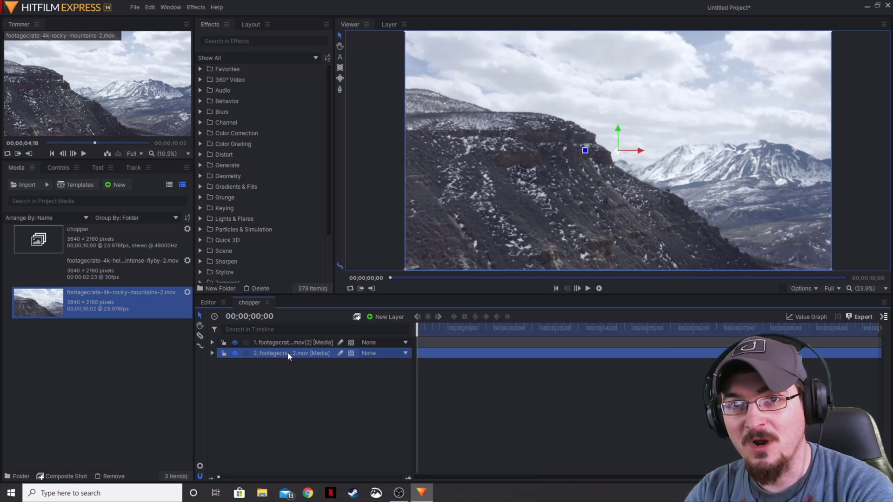
click(292, 343)
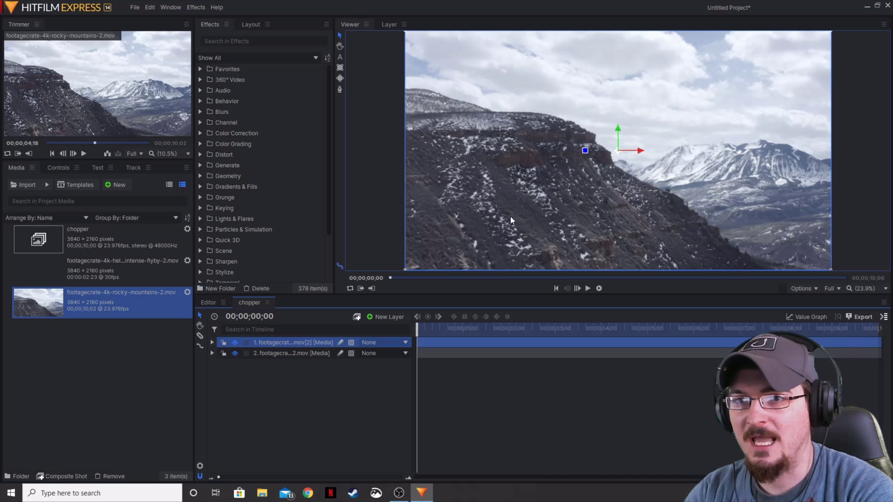
Step: Start a freehand mask on the top layer, placing points along the ridge line
click(340, 89)
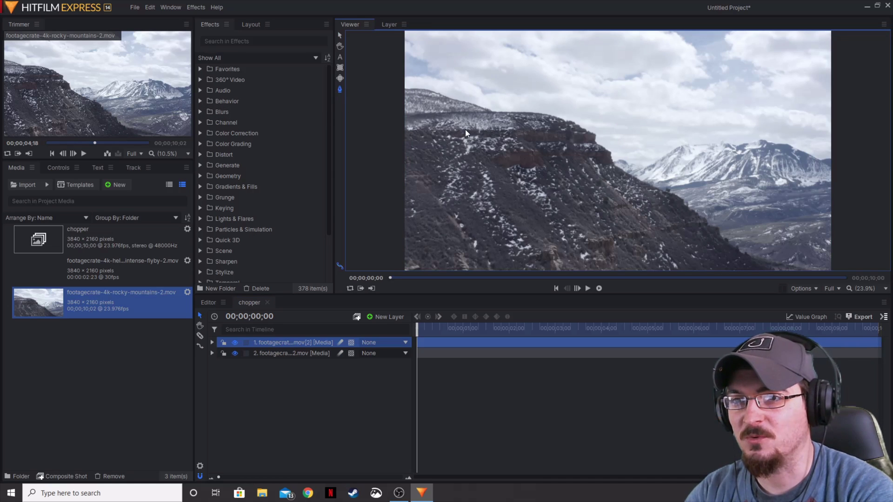
scroll(403, 101, up, 6)
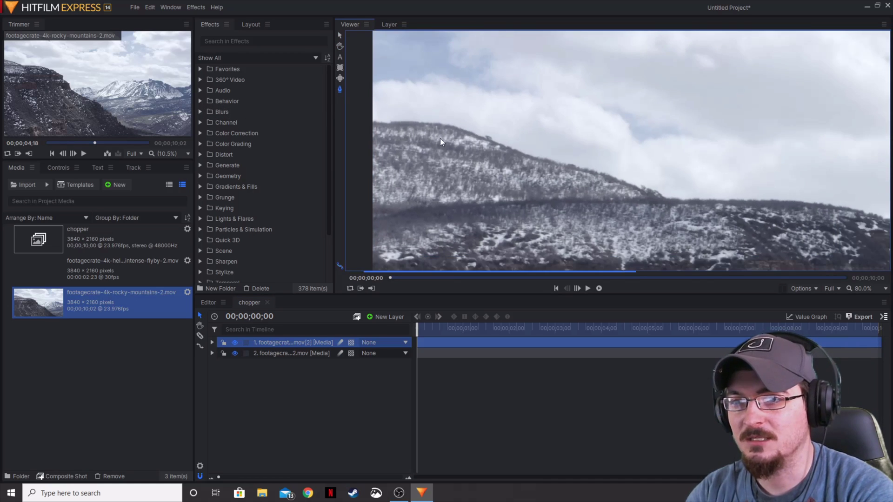
click(366, 119)
click(400, 120)
click(456, 126)
click(510, 146)
click(553, 161)
click(603, 172)
drag(655, 192, 360, 165)
click(444, 142)
click(531, 156)
click(562, 172)
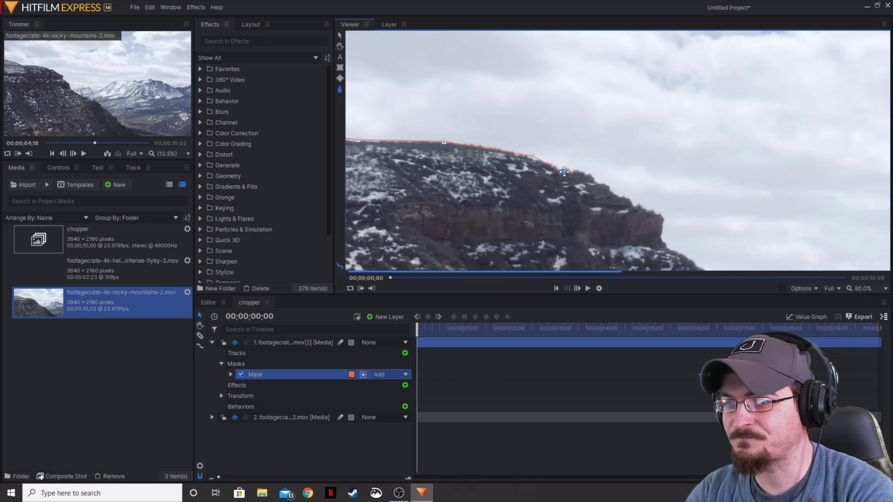
click(584, 172)
click(606, 183)
click(632, 202)
Step: Continue the mask points down the cliff edge and along the lower slope
drag(631, 202, 539, 149)
click(535, 150)
click(533, 173)
click(565, 192)
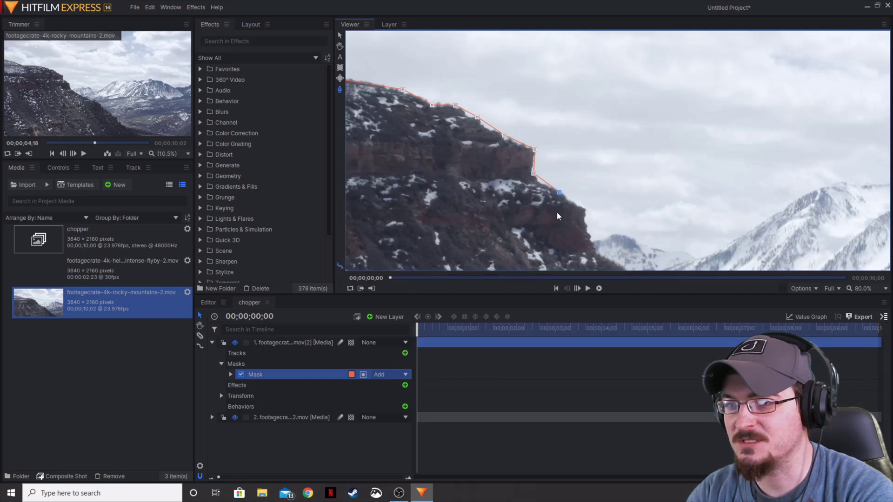
drag(579, 203, 418, 138)
click(427, 140)
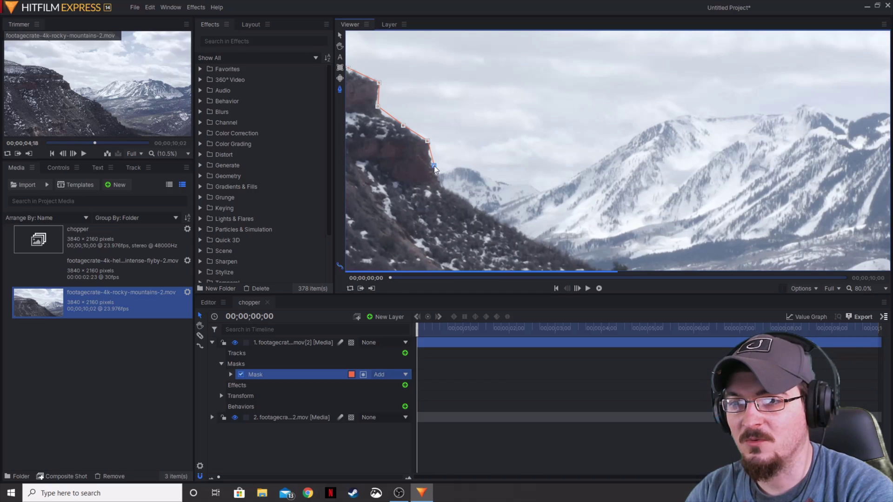
click(433, 165)
drag(442, 183, 485, 184)
click(496, 166)
click(511, 182)
click(526, 186)
click(535, 211)
click(513, 190)
click(523, 213)
drag(523, 213, 487, 132)
click(512, 162)
Step: Enclose the frame's bottom-left and top-left corners and close the mask on its first point
scroll(507, 186, down, 2)
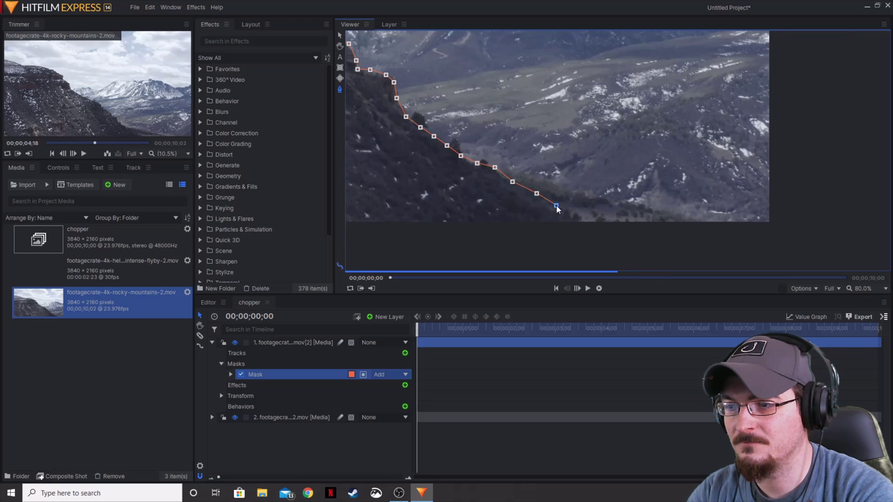
scroll(458, 229, down, 2)
scroll(458, 228, down, 2)
drag(548, 180, 577, 192)
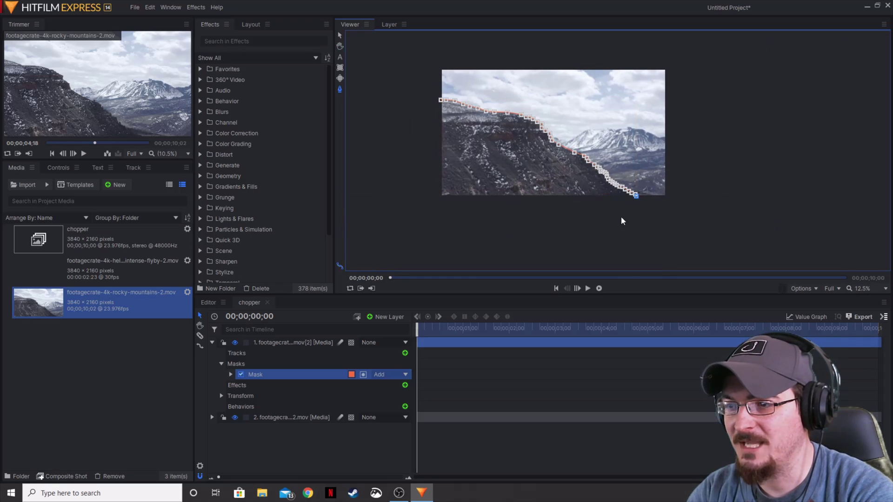
click(435, 199)
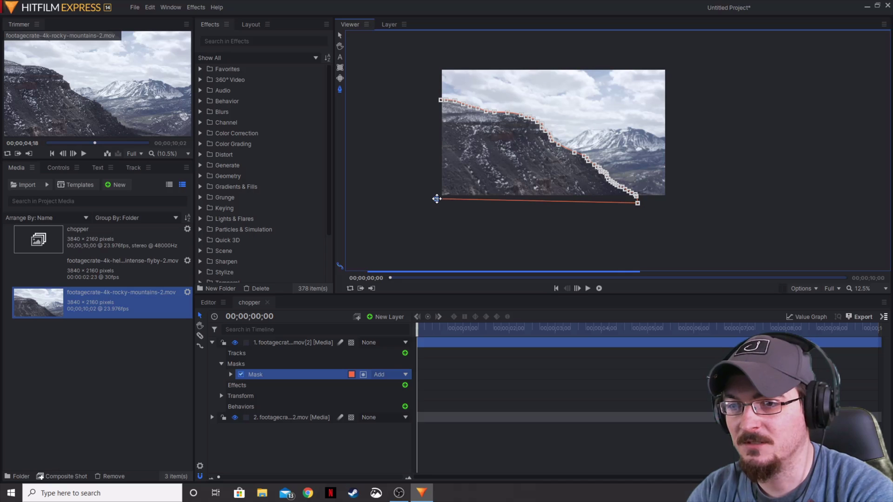
click(432, 100)
scroll(432, 100, up, 4)
click(474, 112)
scroll(465, 139, down, 3)
scroll(464, 148, down, 2)
scroll(475, 116, up, 4)
scroll(475, 117, down, 4)
drag(486, 127, 473, 140)
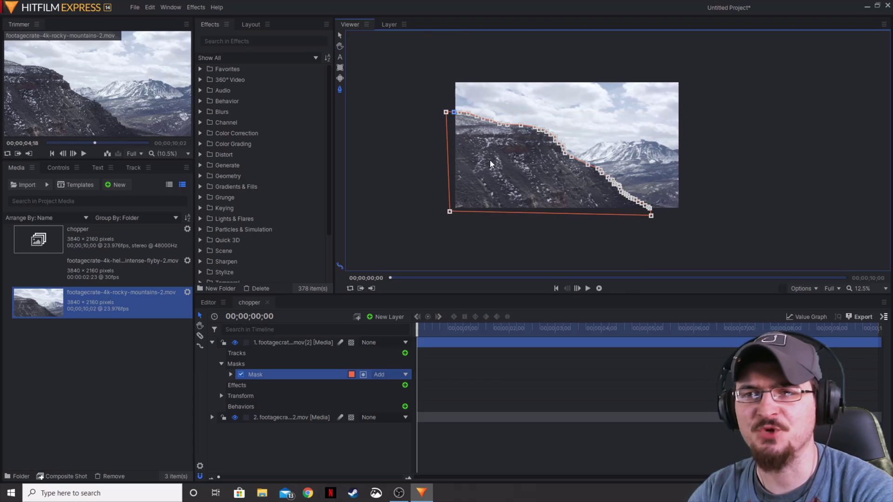
click(234, 417)
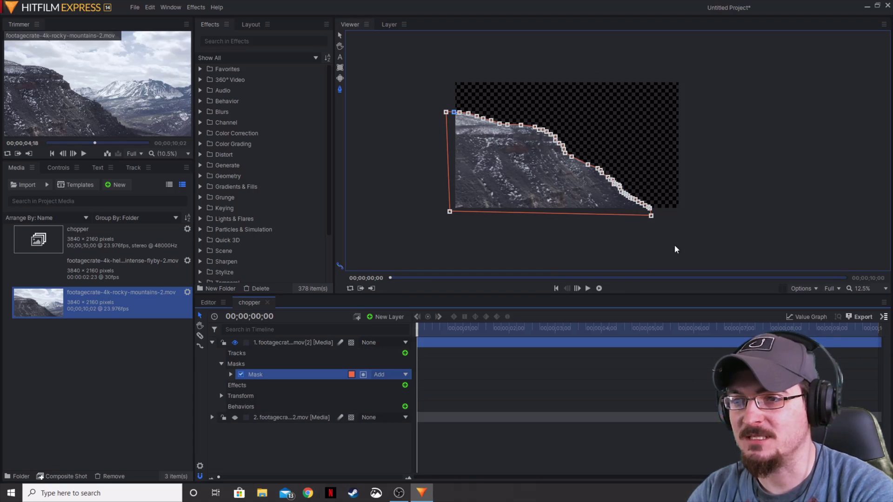
click(427, 158)
click(552, 185)
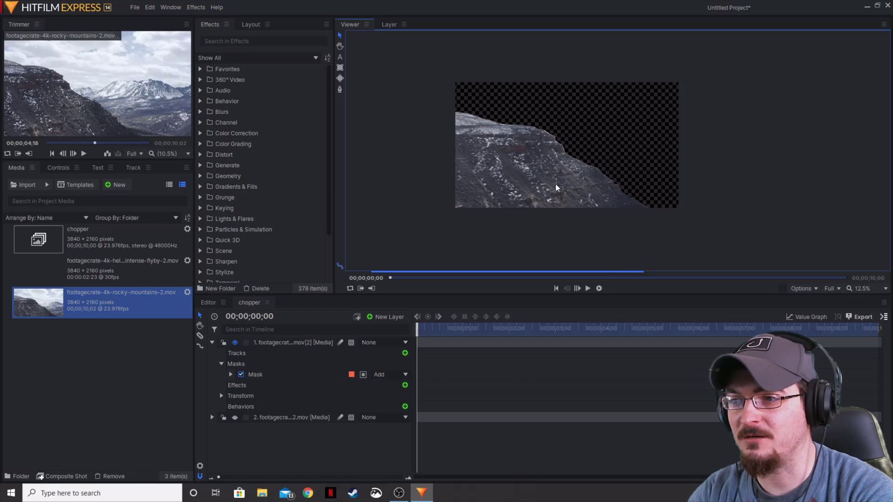
click(587, 288)
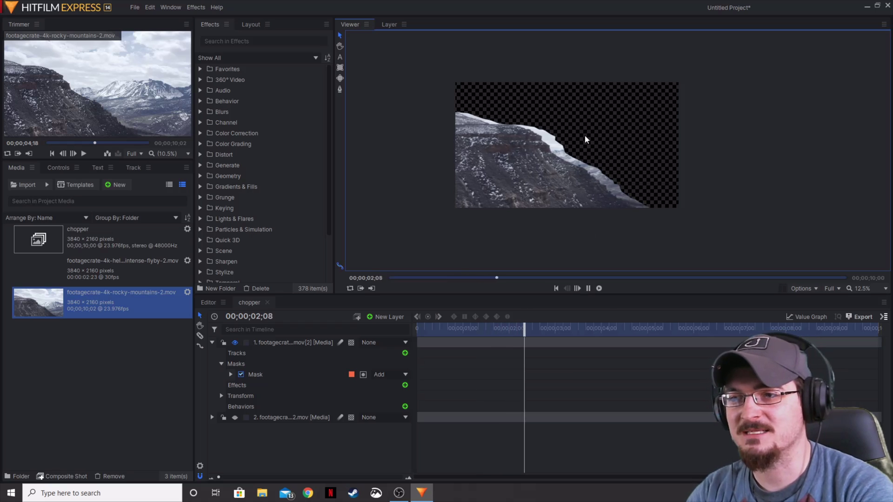
key(space)
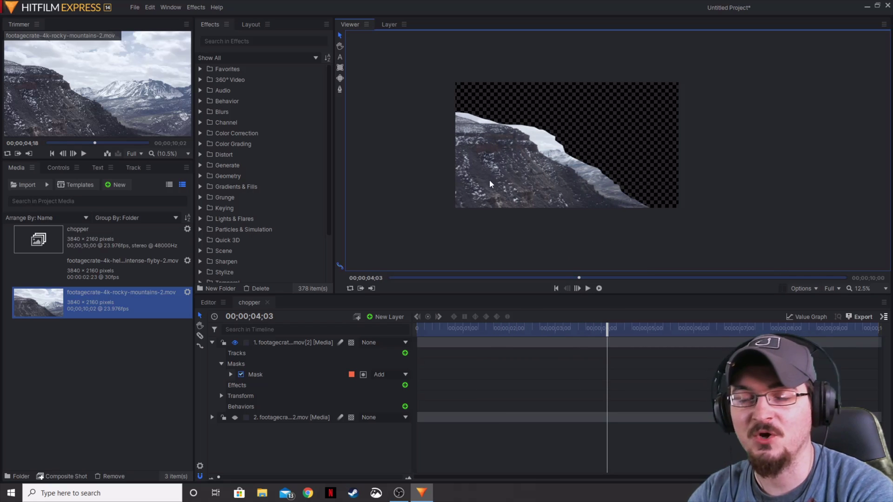
drag(607, 328, 372, 335)
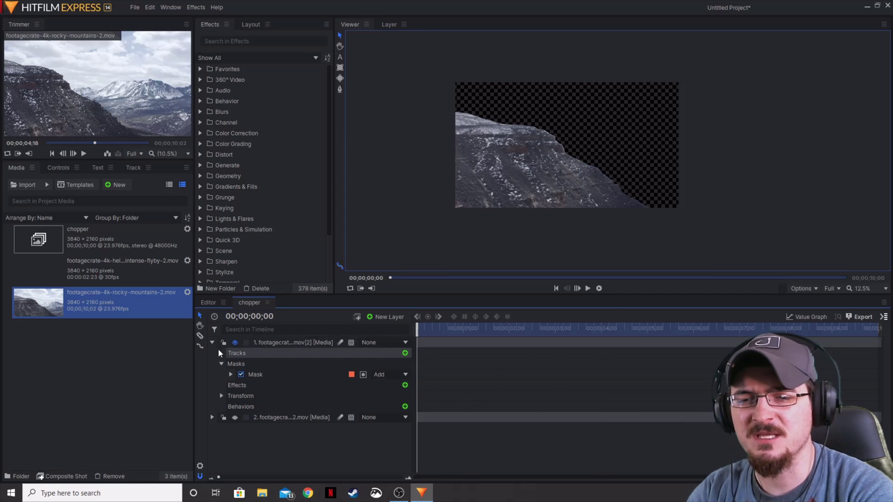
Step: Unhide the lower mountains layer and enable Position and Path keyframes on the top layer's mask
click(234, 417)
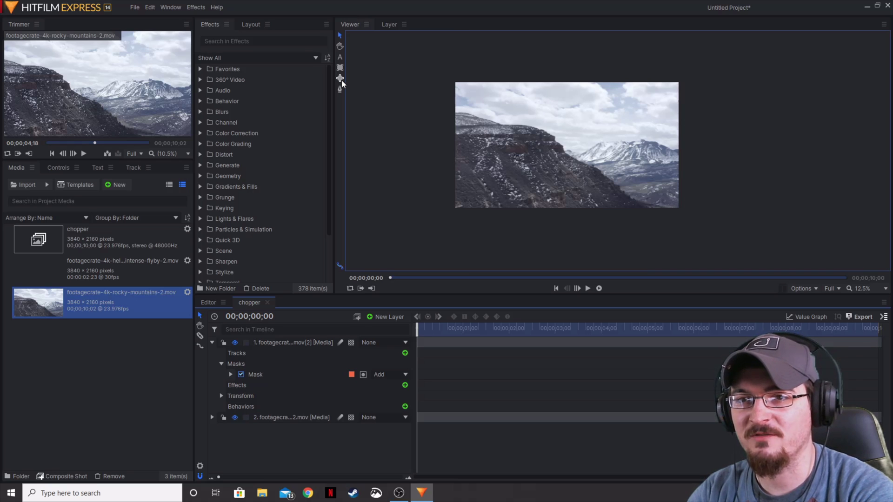
click(263, 374)
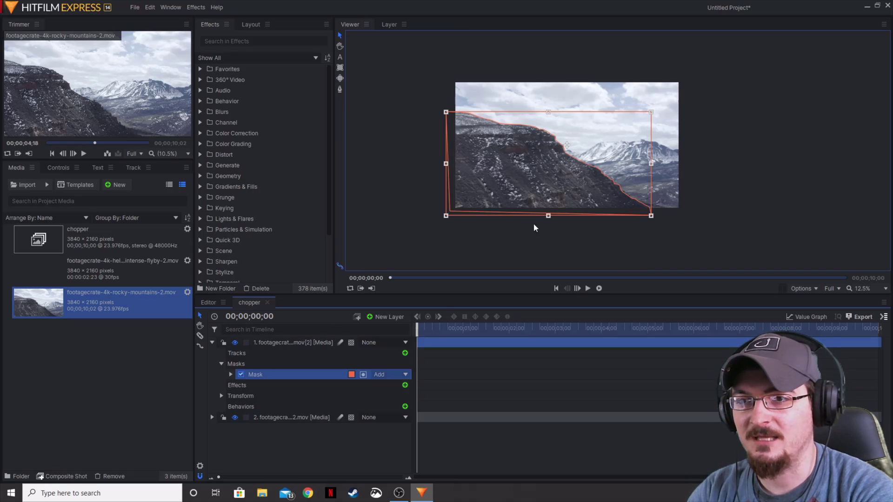
click(61, 164)
click(17, 248)
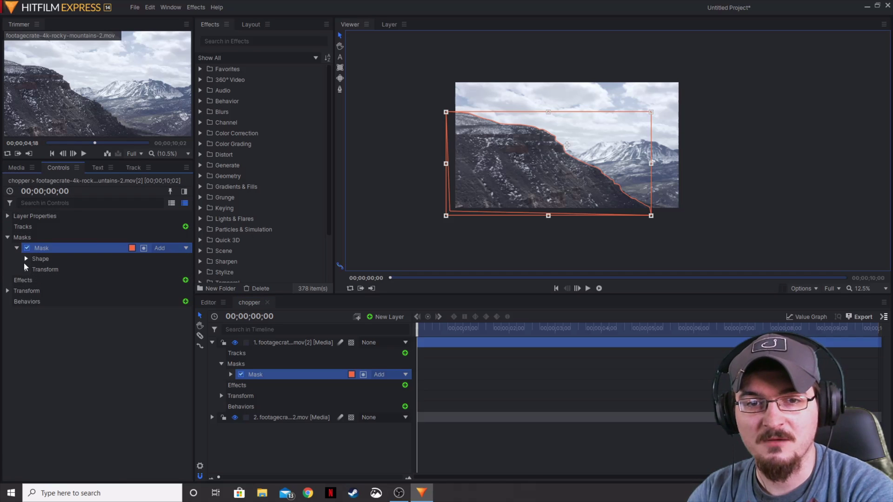
click(26, 269)
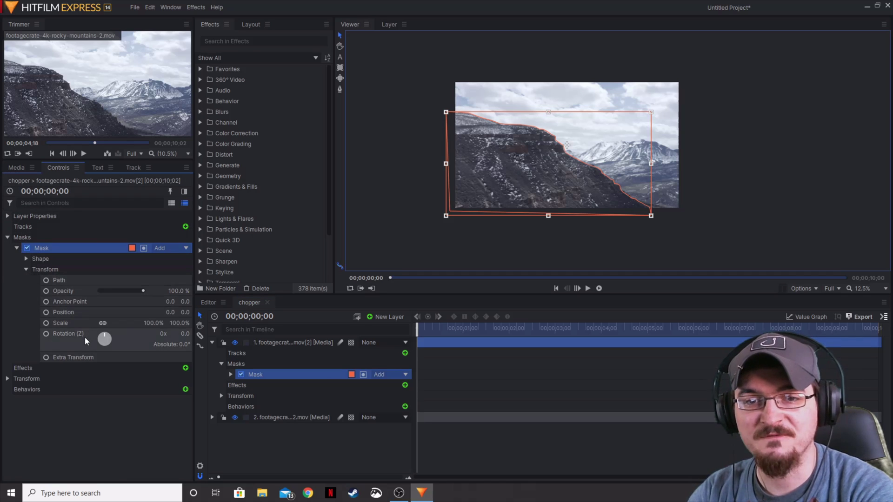
click(46, 312)
click(46, 281)
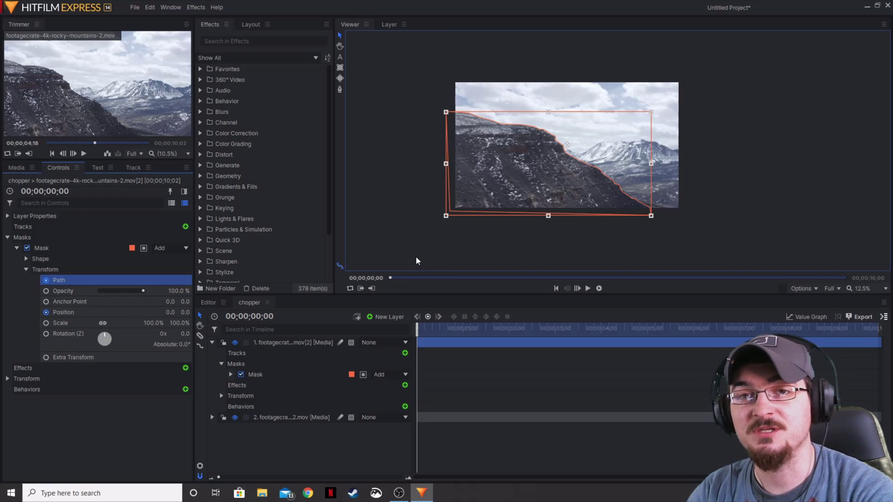
click(340, 89)
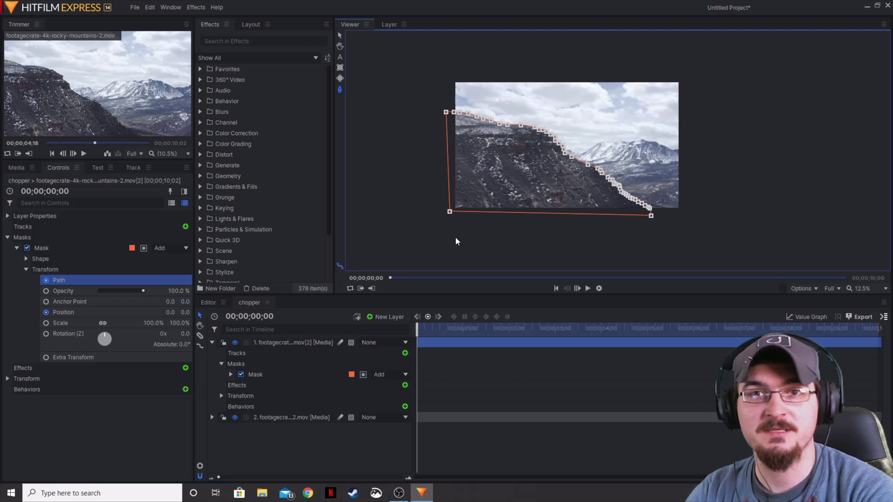
scroll(517, 197, up, 5)
Step: At frame 8, move the ridge mask to Position -35, -5 to realign it with the cliff
scroll(529, 204, down, 3)
drag(529, 197, 545, 200)
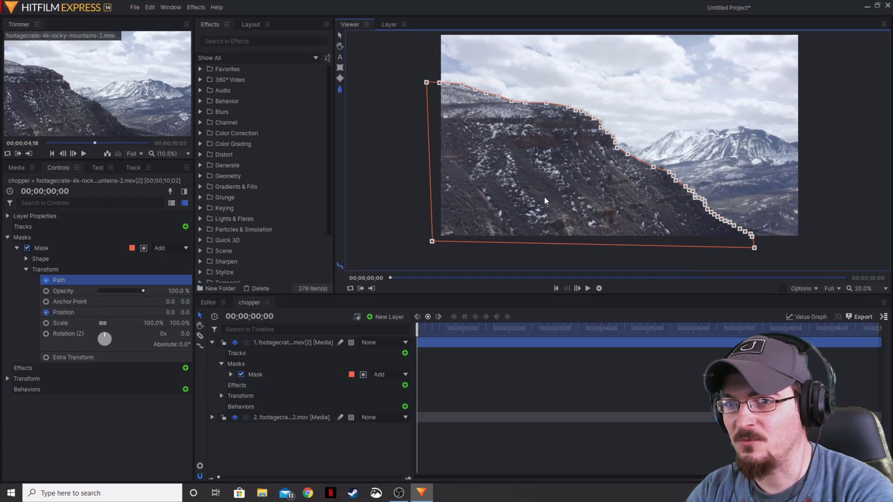
click(577, 288)
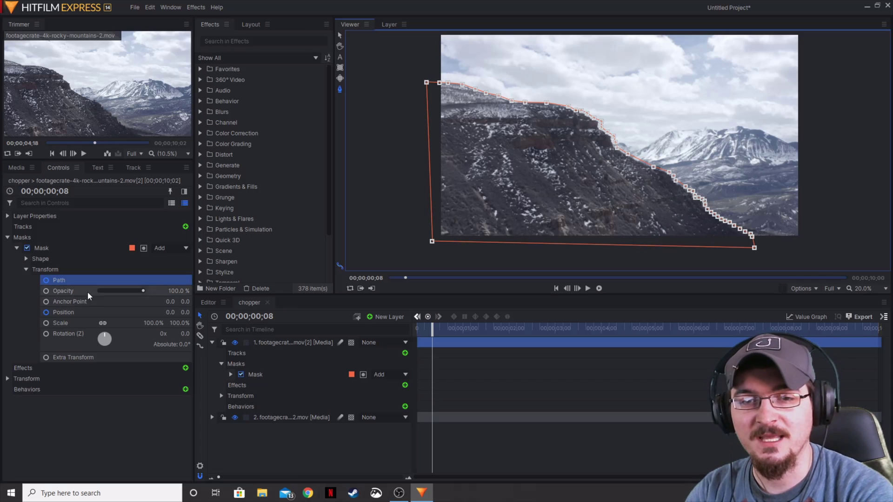
click(548, 205)
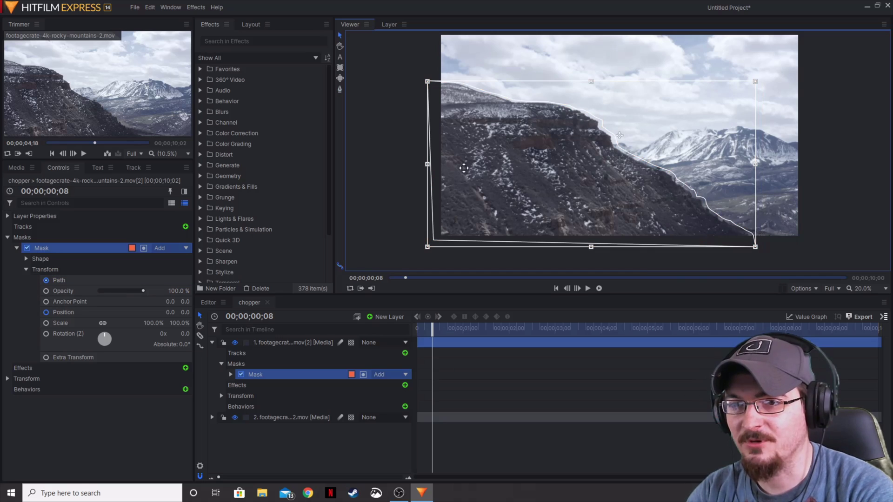
drag(603, 176, 600, 176)
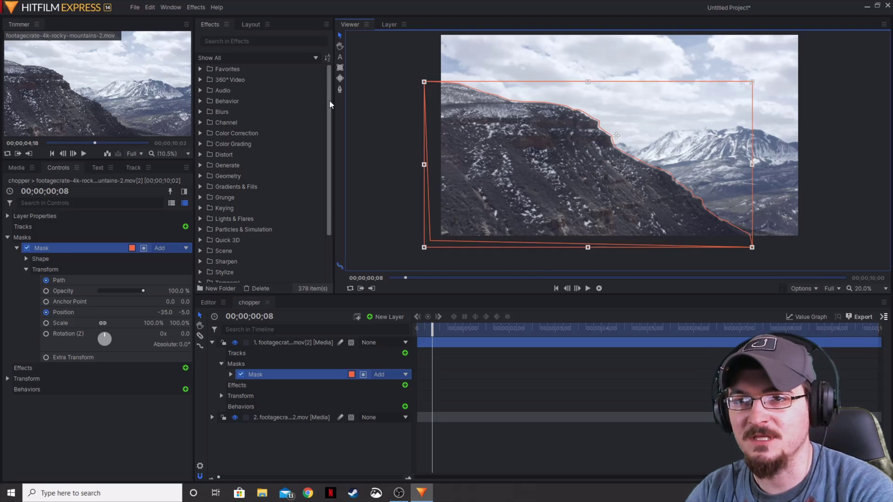
click(340, 89)
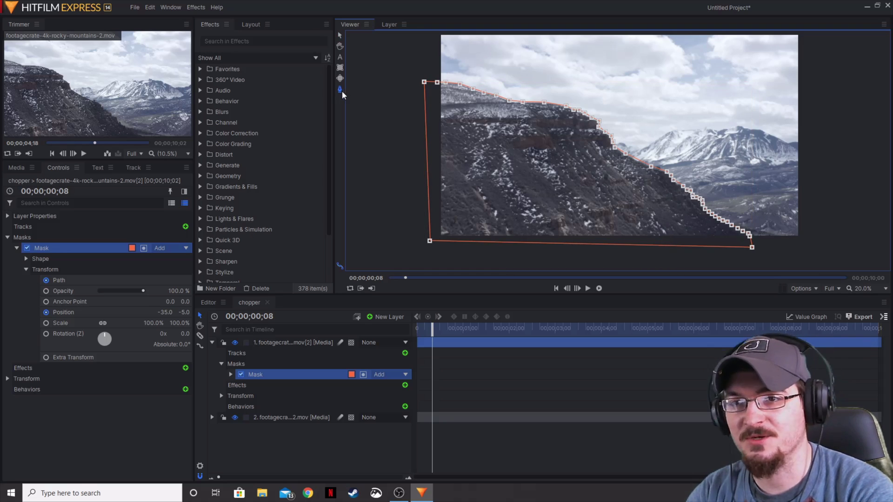
scroll(602, 148, up, 4)
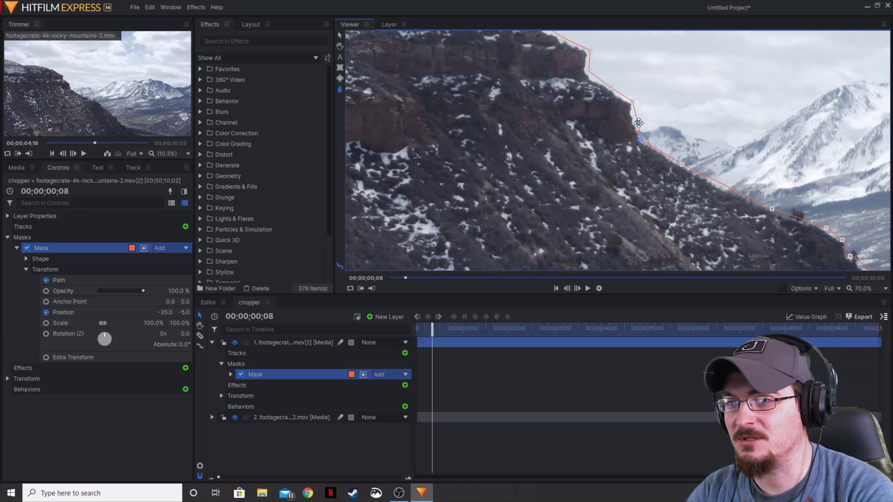
Step: Nudge edge points onto the cliff, then advance frames and shift the whole mask further left
drag(638, 122, 632, 122)
click(632, 102)
click(609, 89)
click(576, 288)
click(576, 288)
click(577, 288)
scroll(596, 221, down, 5)
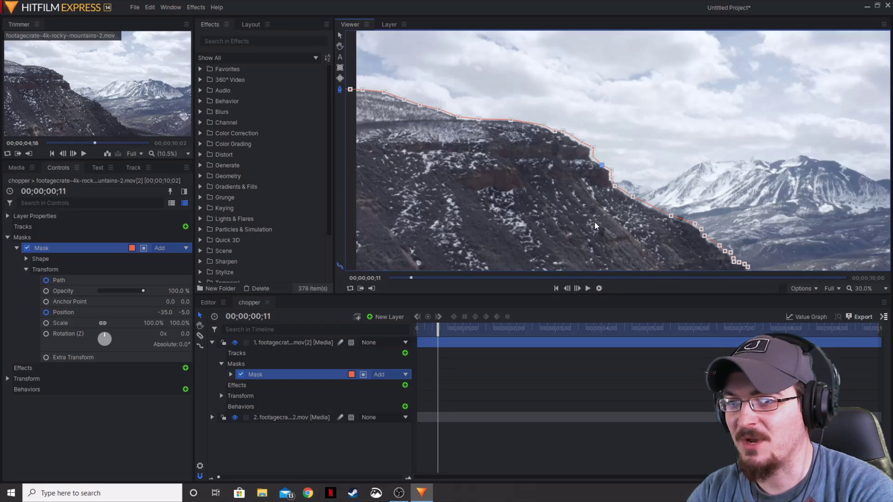
drag(625, 172, 618, 161)
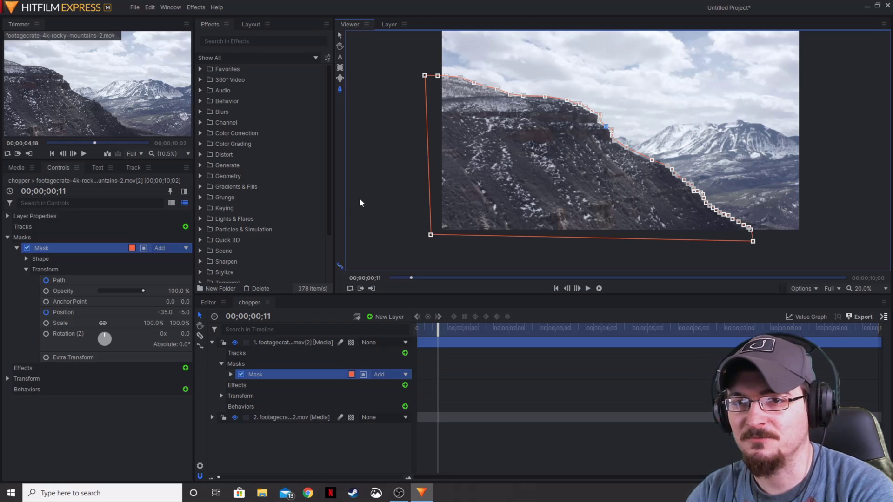
click(339, 36)
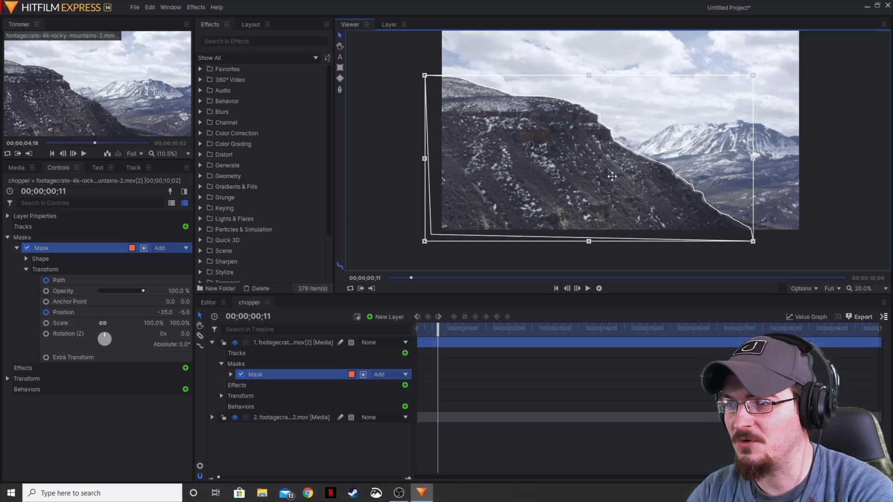
drag(612, 176, 558, 174)
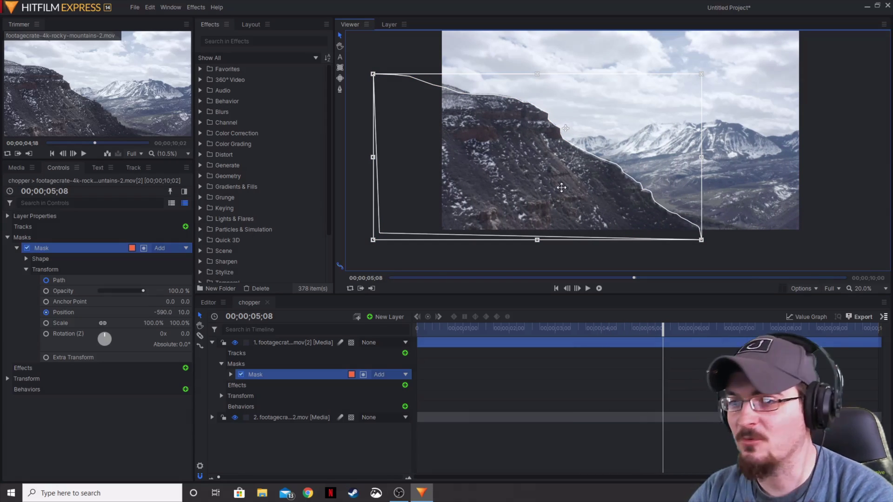
click(339, 88)
Step: Reshape the middle run of mask points down onto the ridge
scroll(648, 197, up, 5)
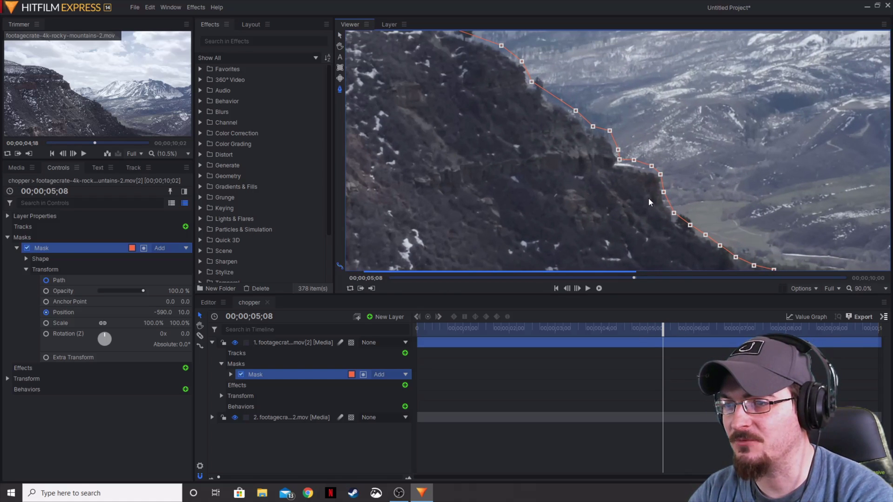
scroll(540, 149, down, 5)
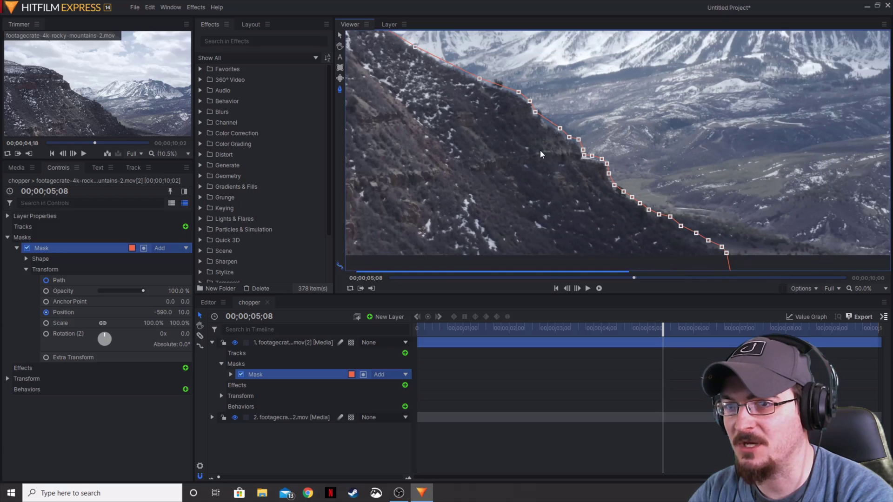
drag(448, 146, 523, 213)
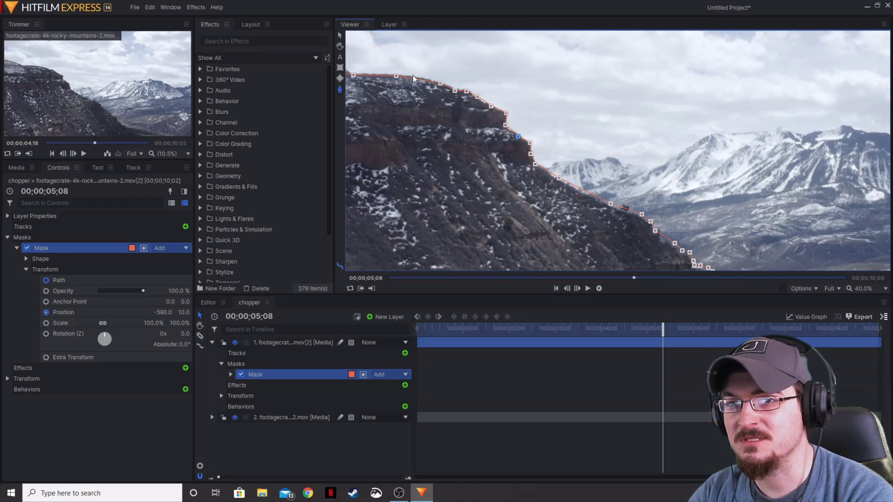
drag(503, 142, 469, 124)
drag(475, 88, 644, 235)
drag(568, 131, 567, 134)
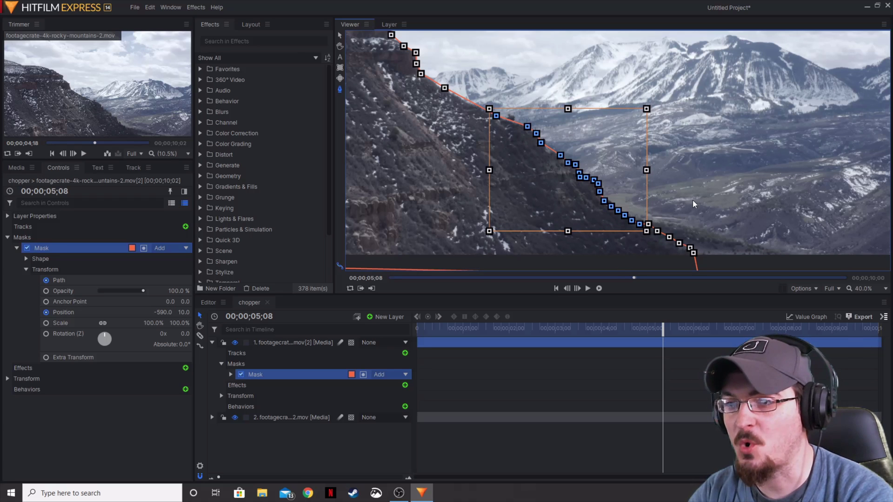
click(665, 253)
Step: Move the slope points and the lowest six points onto the ridge line and slope
scroll(656, 240, up, 4)
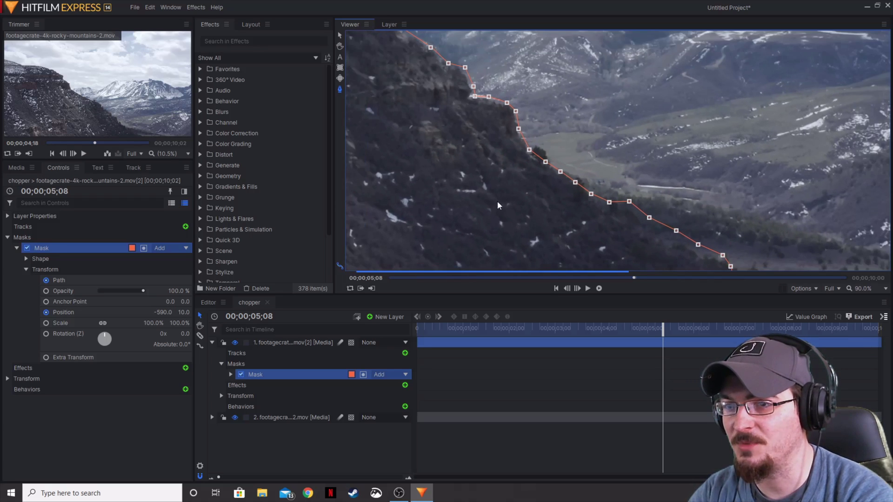
scroll(543, 230, down, 3)
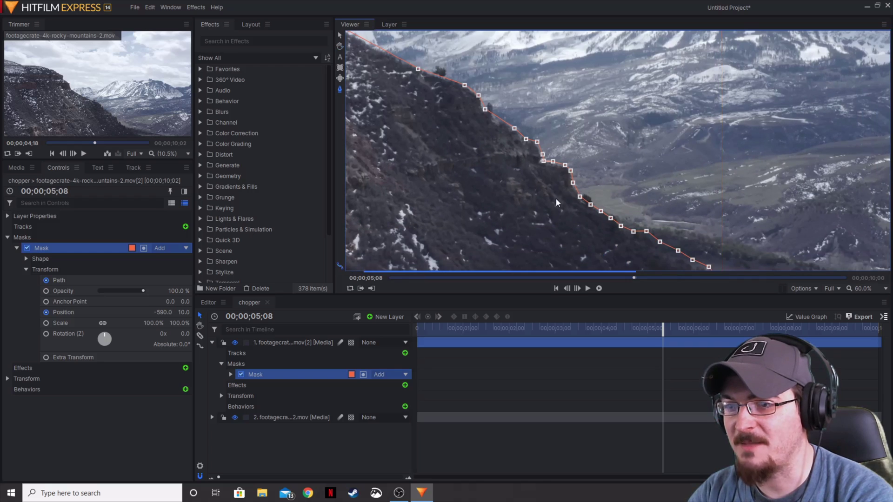
scroll(556, 198, down, 1)
drag(453, 68, 619, 222)
drag(549, 133, 549, 134)
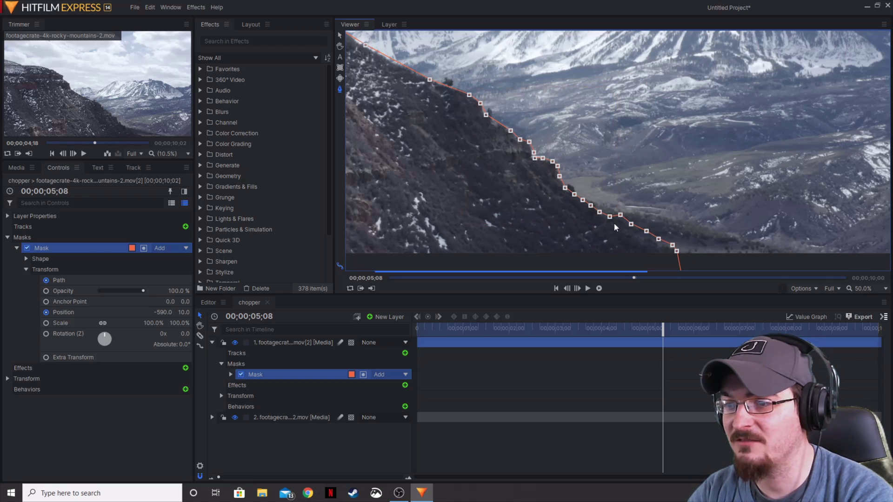
drag(614, 201, 690, 259)
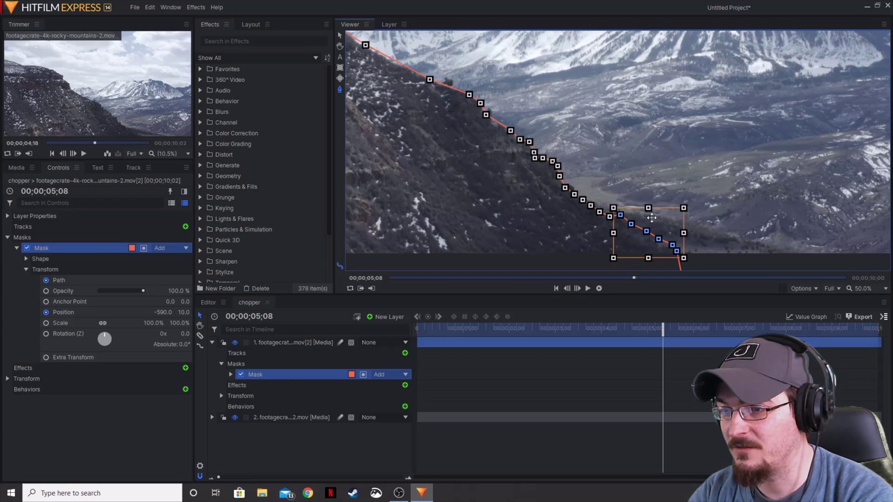
drag(650, 213, 650, 217)
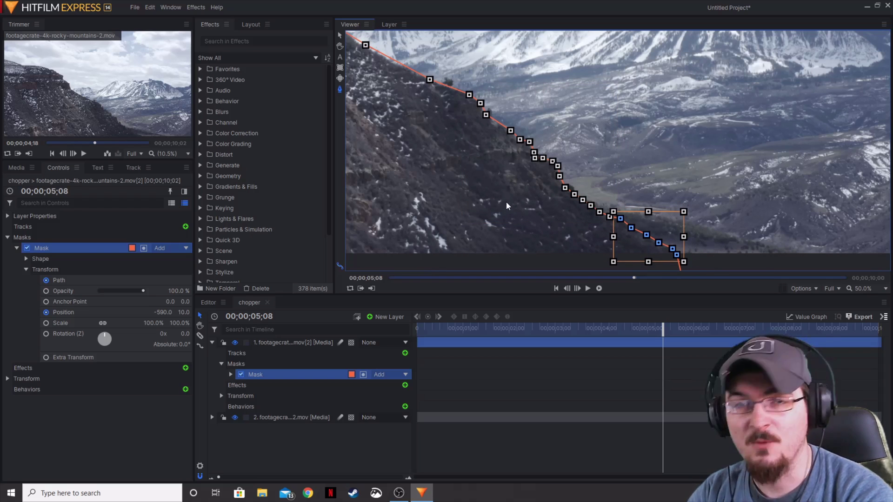
scroll(509, 200, down, 4)
drag(509, 200, 537, 230)
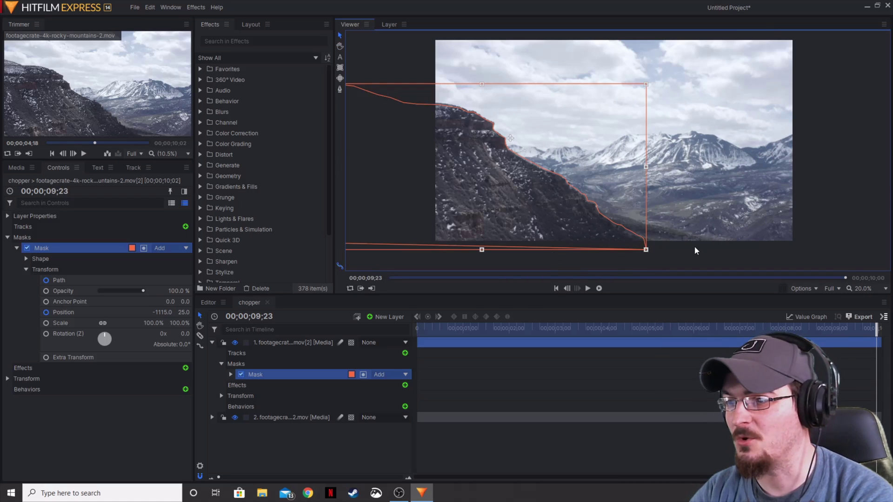
Step: Deselect the mask, hide the lower mountain layer, and play back the cutout to around six seconds
click(695, 250)
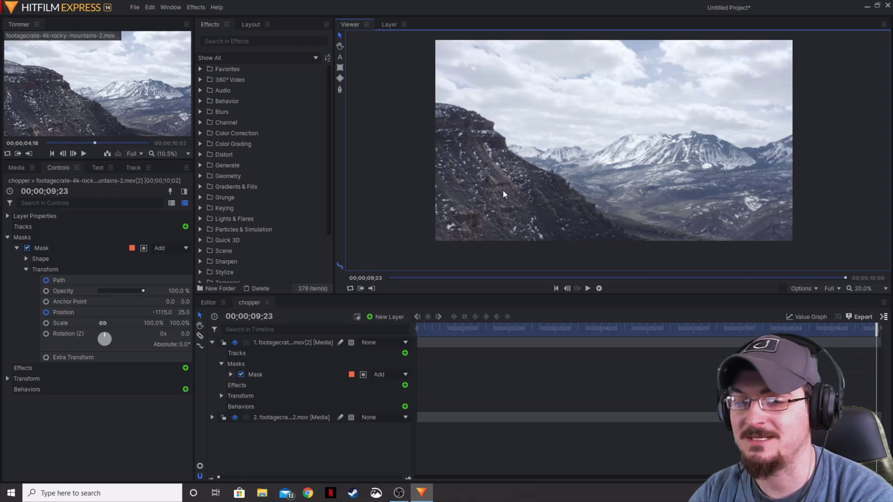
drag(869, 328, 436, 328)
click(235, 417)
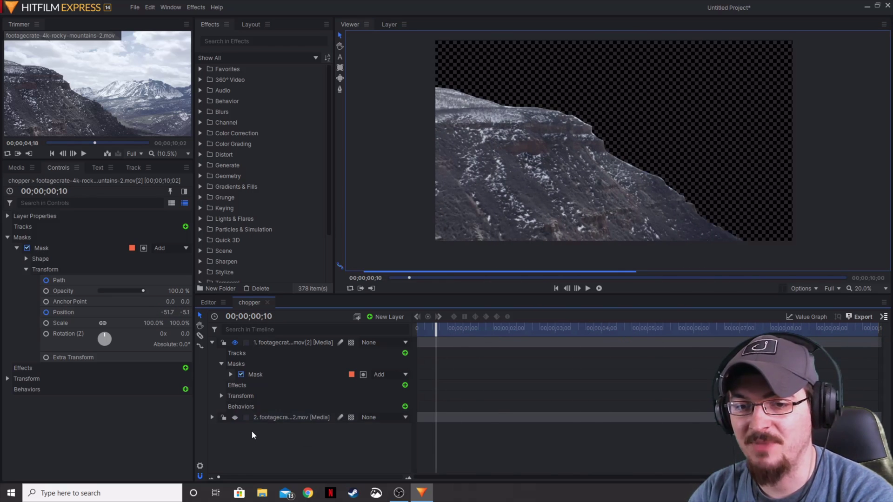
click(588, 288)
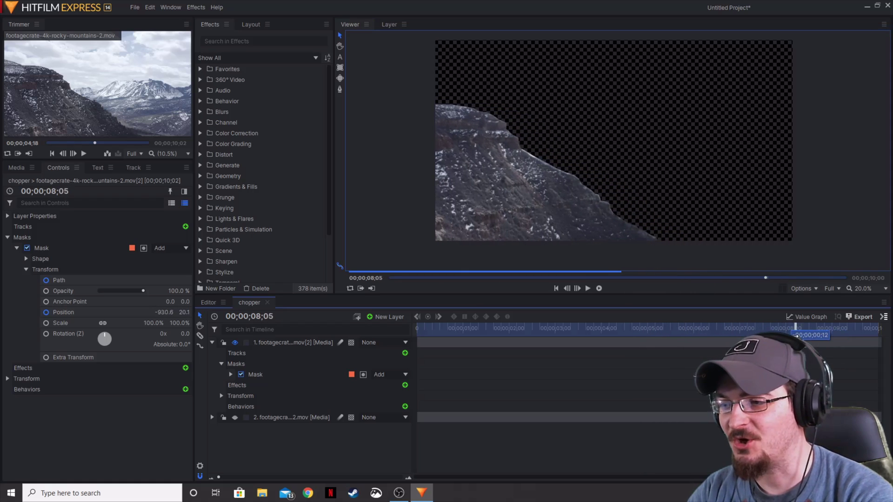
drag(798, 336, 720, 329)
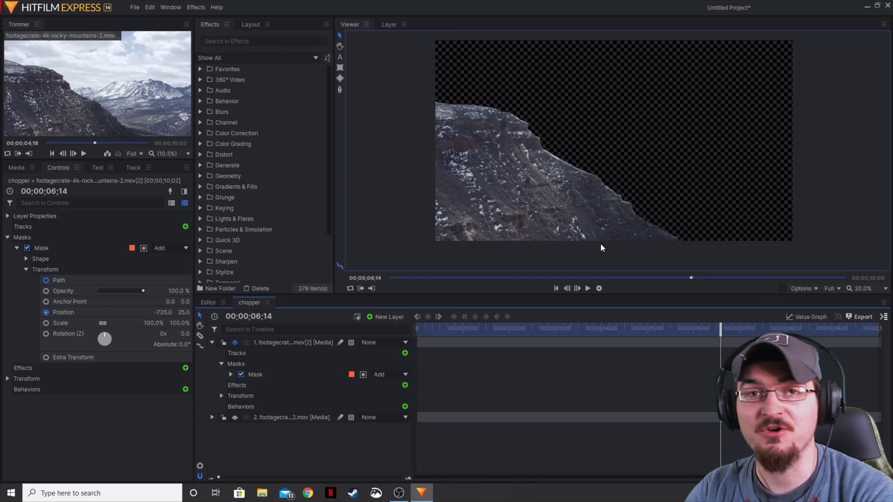
Step: Select the ridge mask, expand its Shape settings, and move to frame 01;16
drag(718, 343, 482, 343)
click(290, 373)
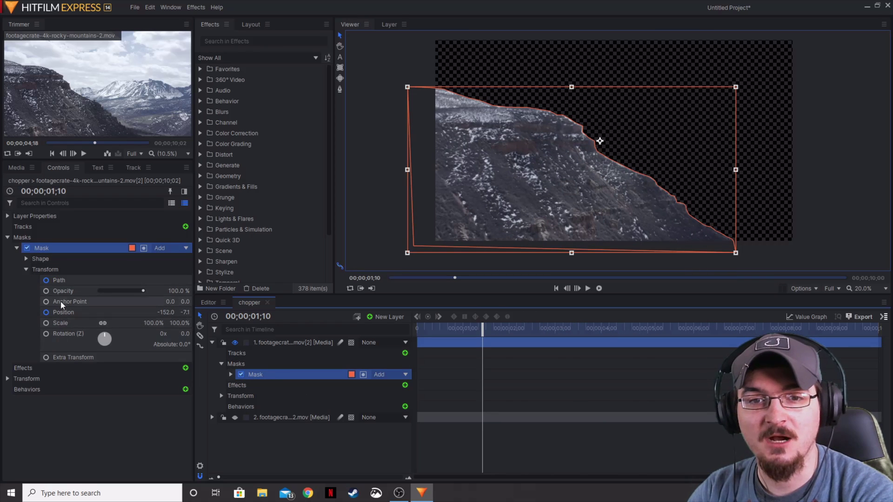
click(26, 259)
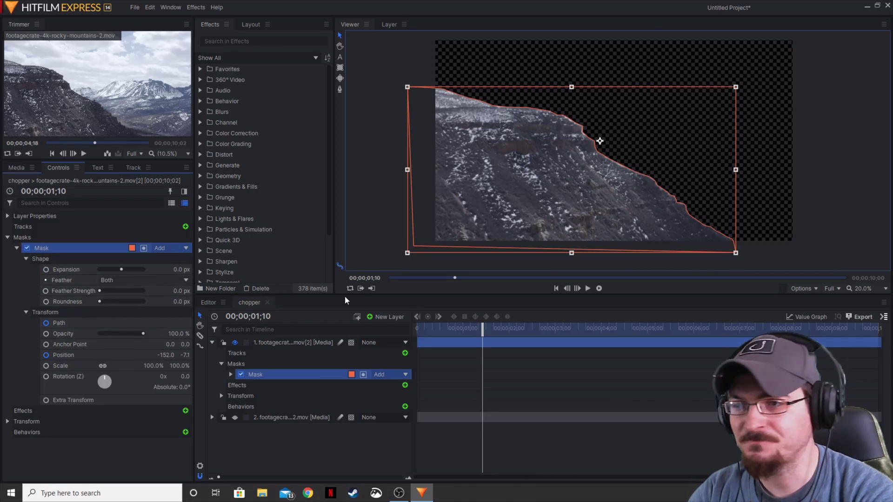
scroll(545, 208, up, 5)
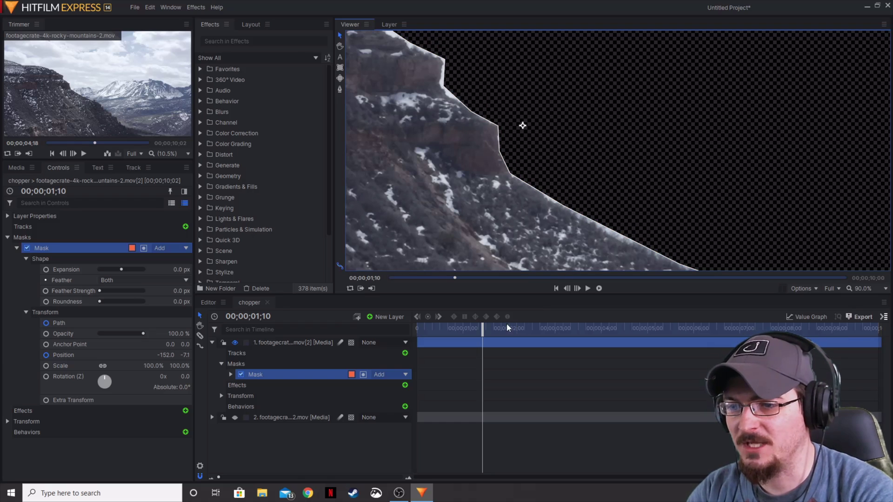
drag(482, 327, 495, 329)
drag(527, 190, 525, 189)
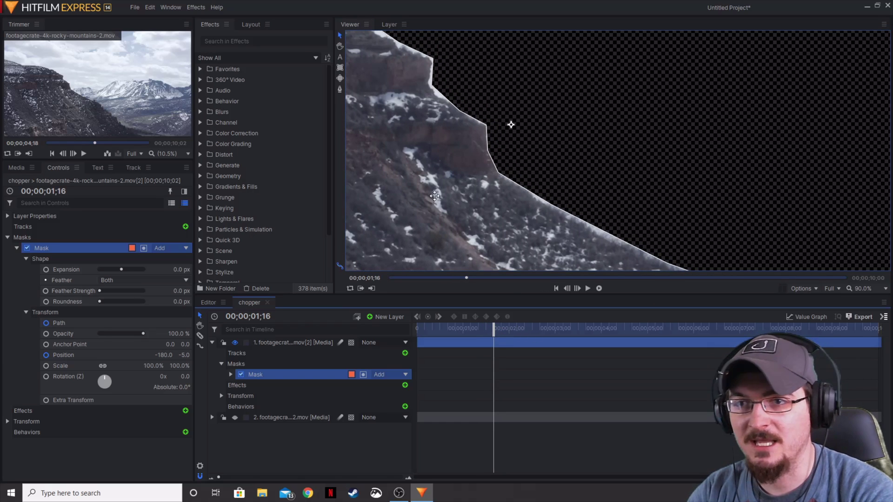
Step: Set the mask feather to In with 10 px strength and show the background mountain layer
click(164, 280)
click(139, 305)
click(184, 281)
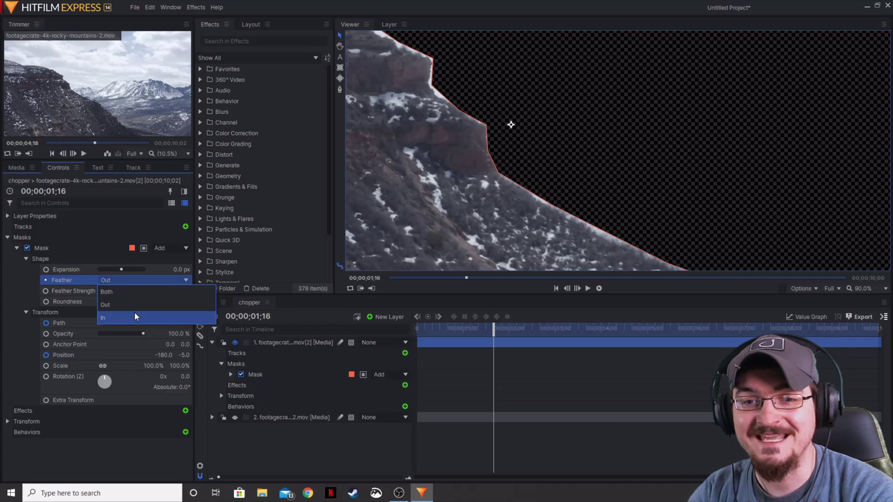
click(105, 317)
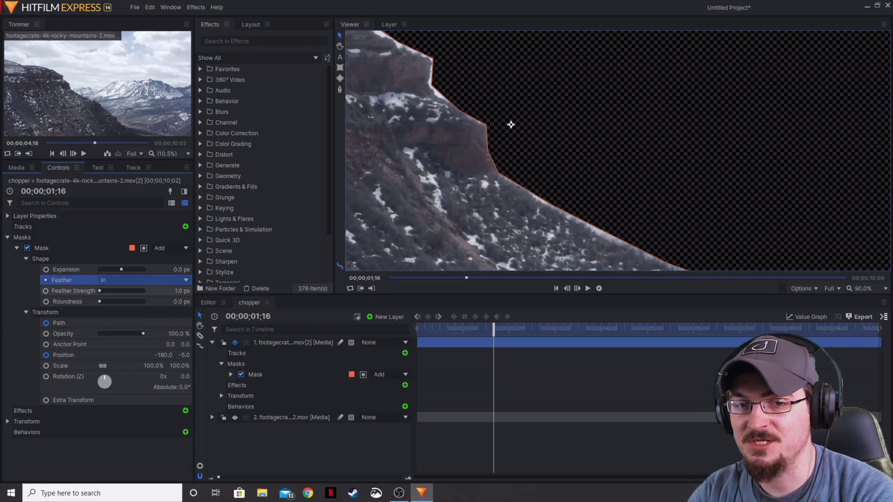
mouse_move(182, 291)
mouse_down()
mouse_move(172, 290)
mouse_move(186, 291)
mouse_up()
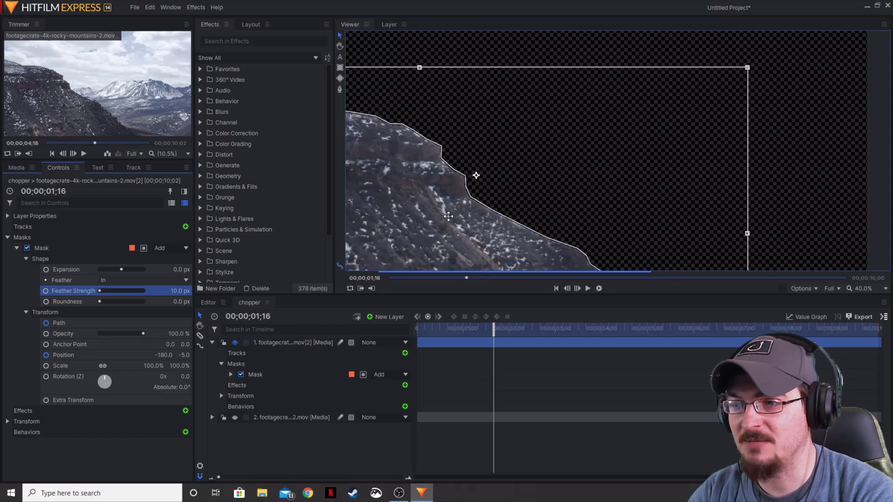
scroll(469, 185, down, 3)
scroll(566, 202, down, 3)
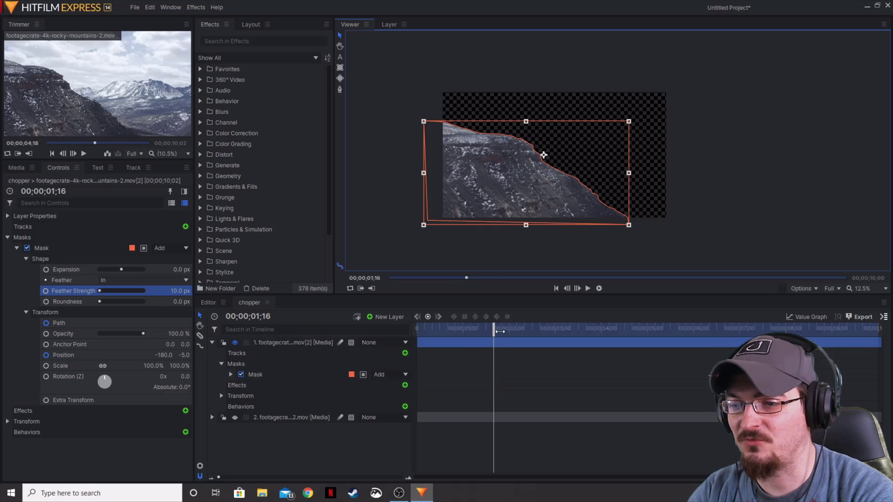
click(235, 417)
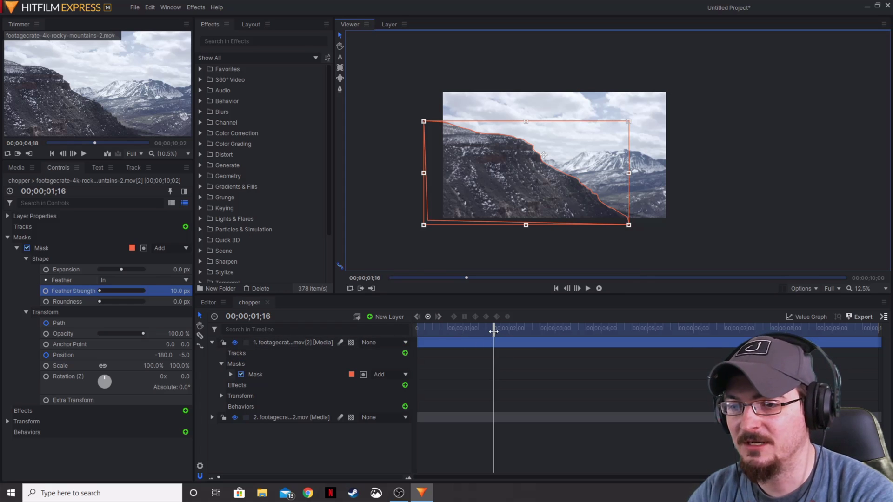
drag(488, 324, 416, 342)
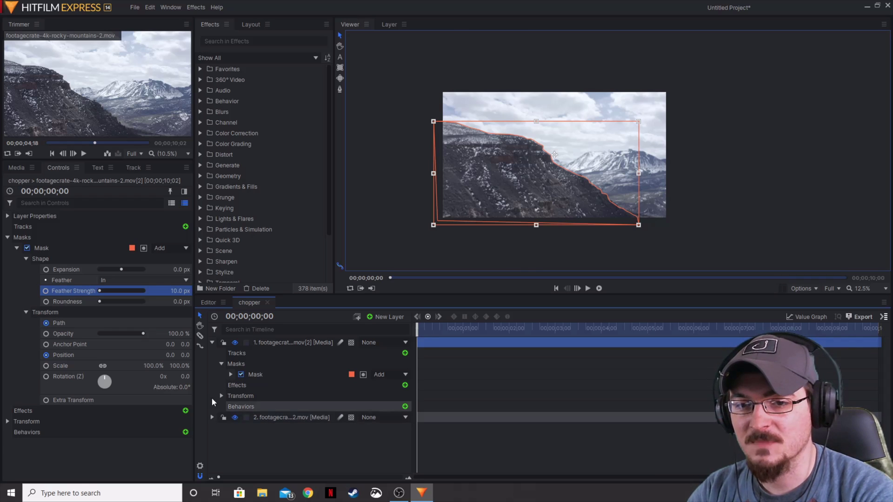
Step: Collapse the mask's Shape and Mask property groups and switch to the Media list
click(25, 258)
click(17, 248)
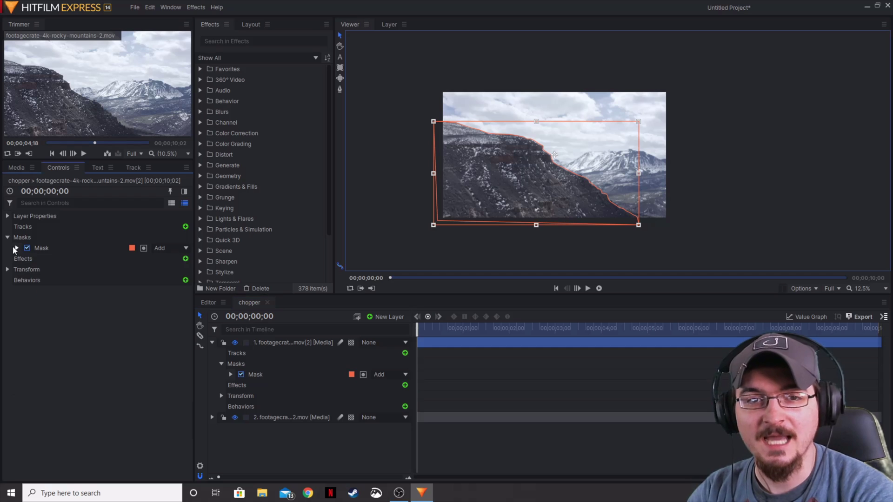
click(15, 168)
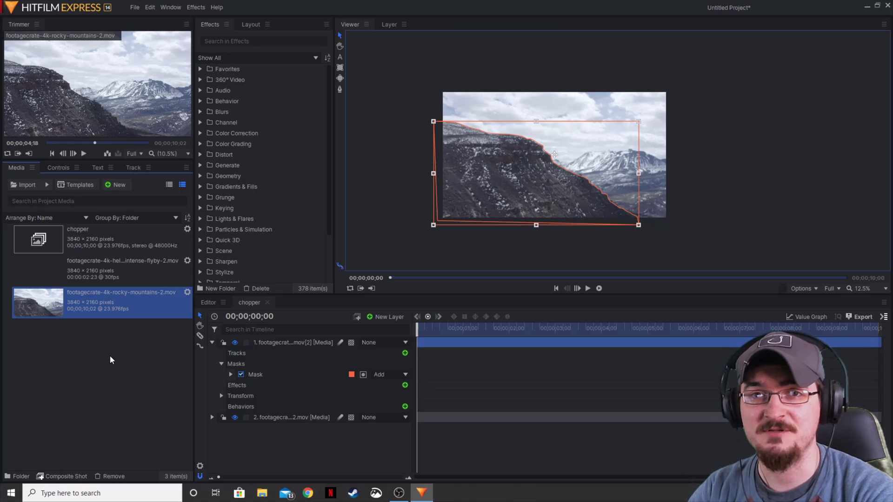
Step: Add the helicopter flyby clip as the middle layer between the masked ridge and background
click(75, 275)
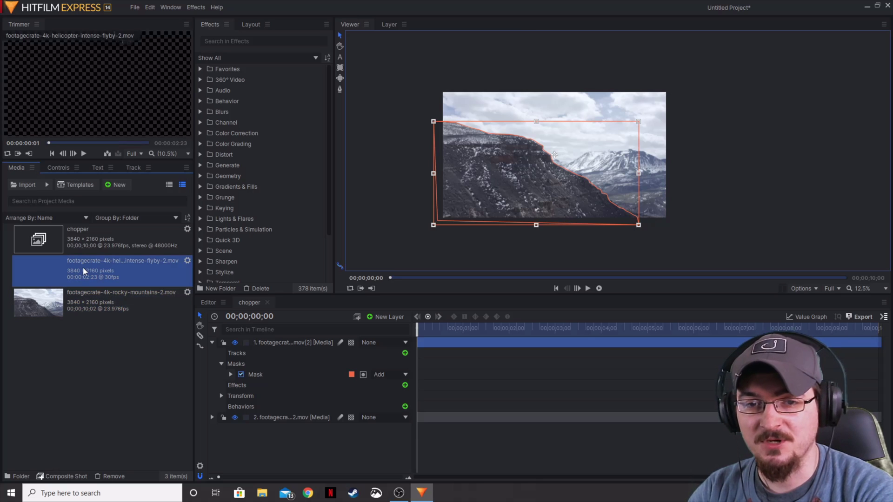
drag(83, 267, 289, 420)
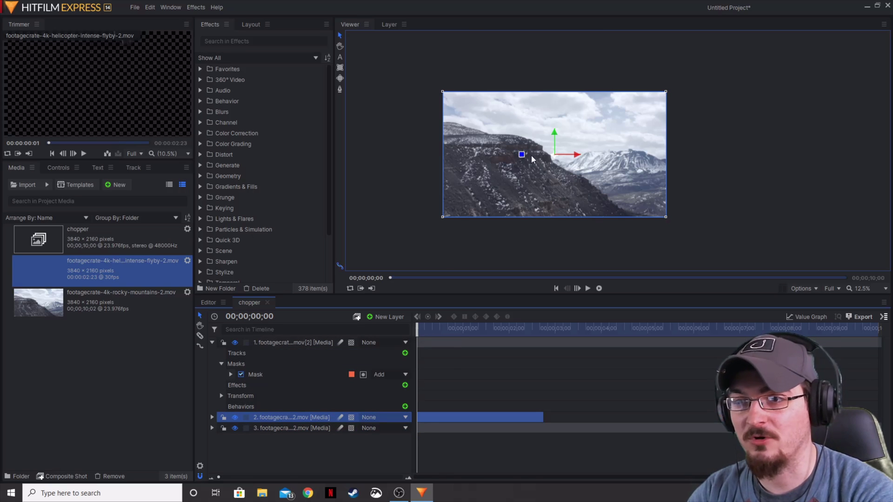
drag(417, 329, 443, 330)
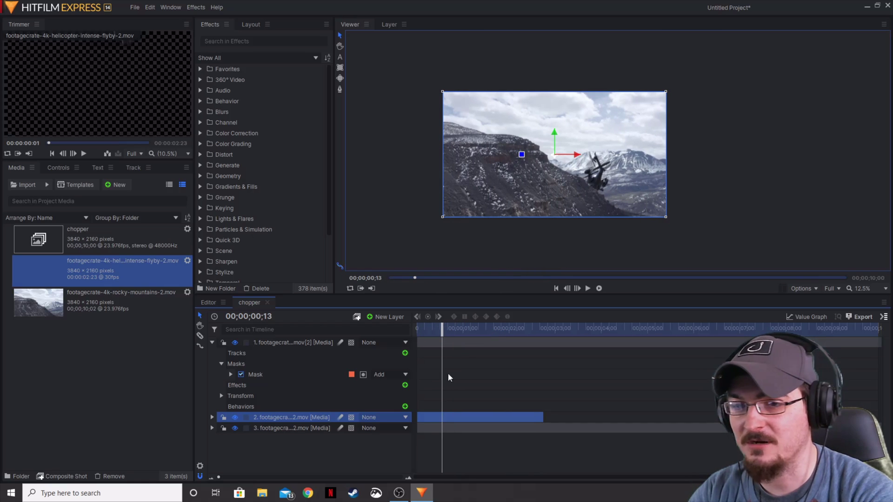
click(235, 343)
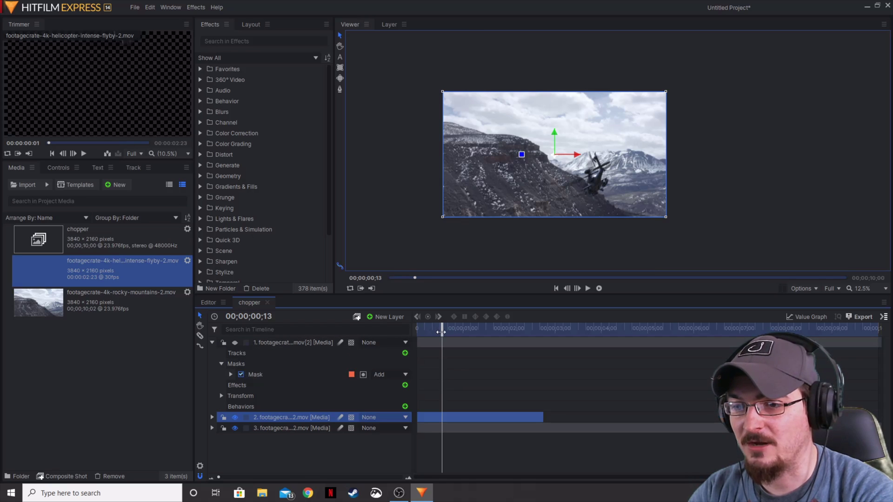
drag(441, 331, 504, 332)
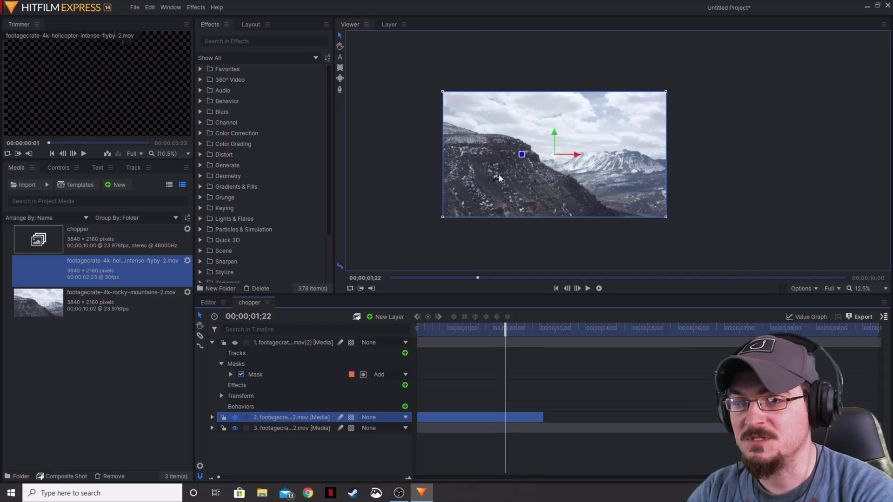
Step: Shift the helicopter layer right so it emerges from behind the ridge, checking its position
drag(575, 155, 606, 122)
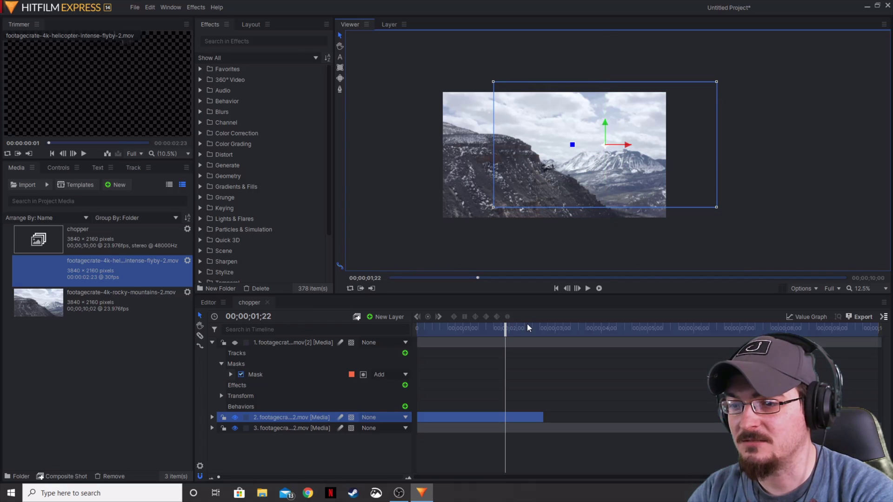
drag(505, 327, 417, 328)
click(558, 243)
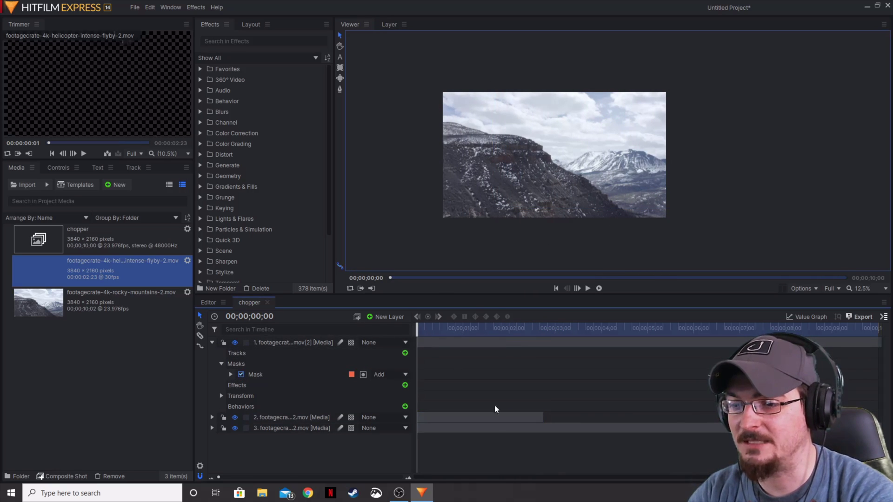
Step: Razor-cut the layers at 00;00;05;08 and delete everything after that point
drag(419, 328, 664, 350)
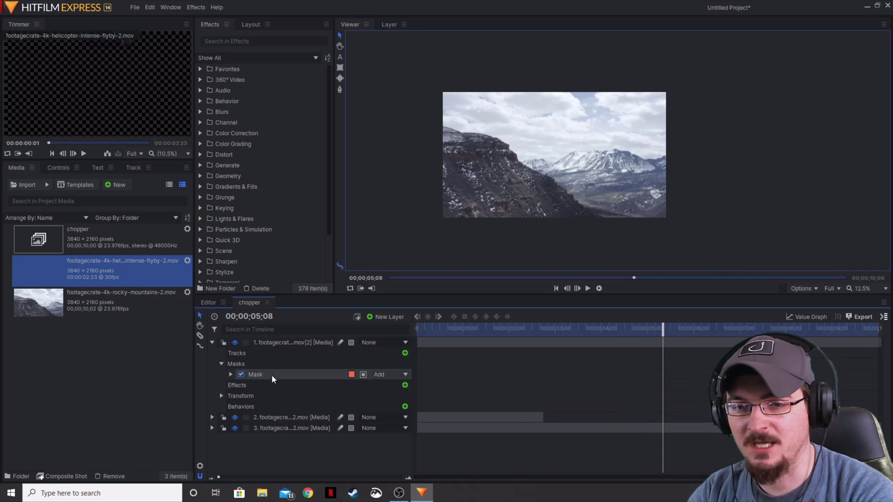
click(200, 336)
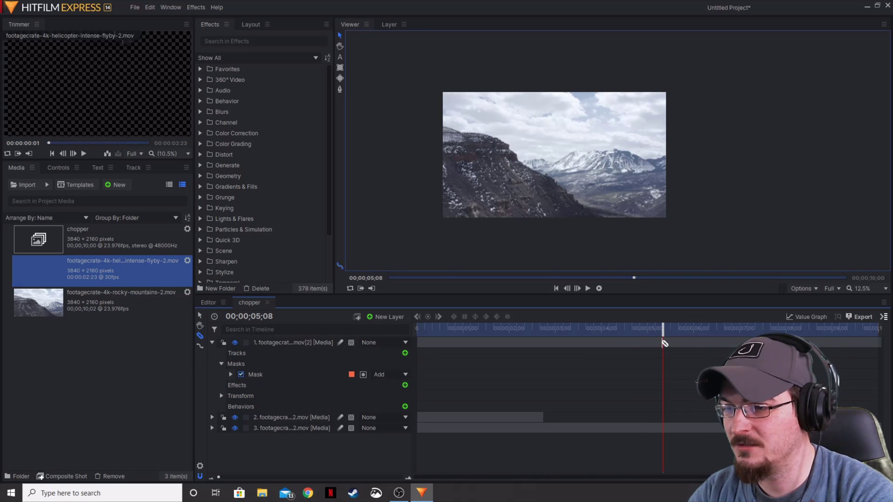
click(664, 344)
click(666, 439)
click(200, 315)
drag(641, 460, 697, 412)
key(Delete)
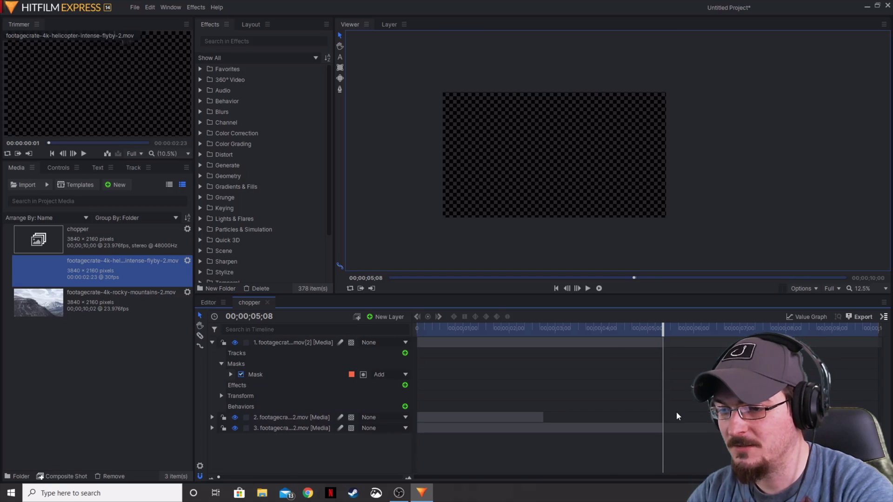
Step: Rewind to the start and set the viewer zoom to fit the whole frame
drag(663, 328, 417, 328)
click(878, 288)
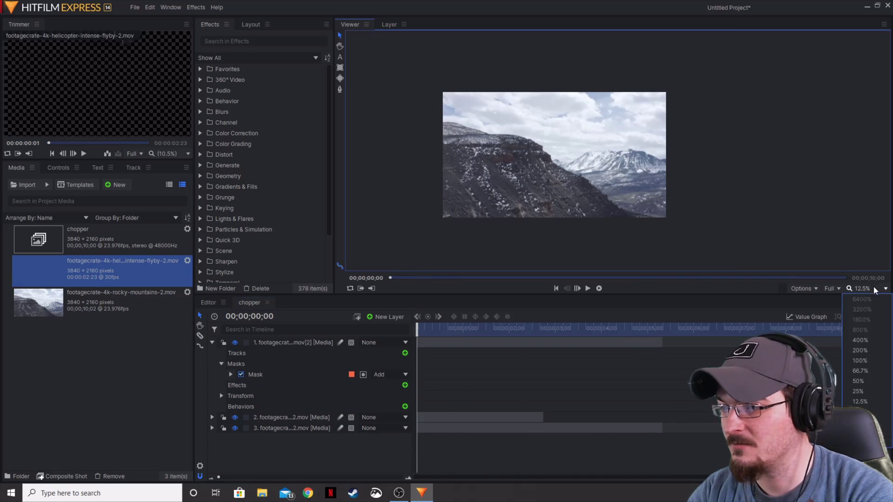
click(865, 442)
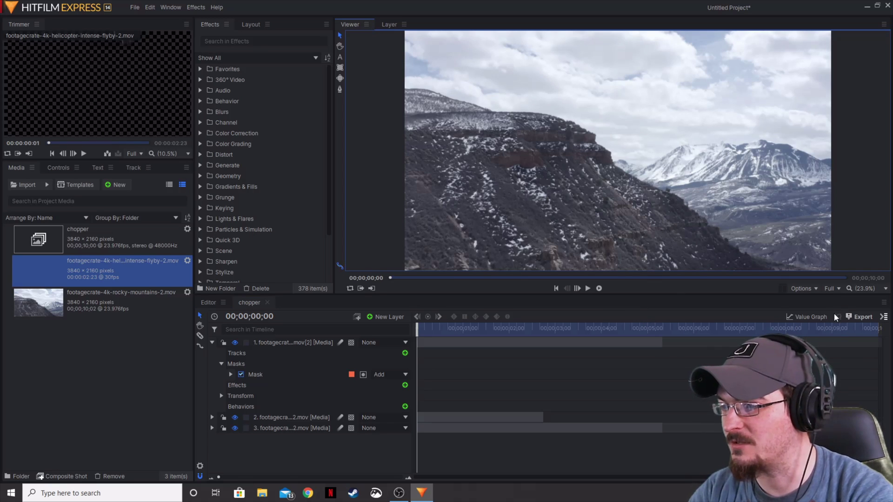
click(882, 318)
Step: Queue the chopper composite for export and set its preset to YouTube 2160p UHD
click(865, 328)
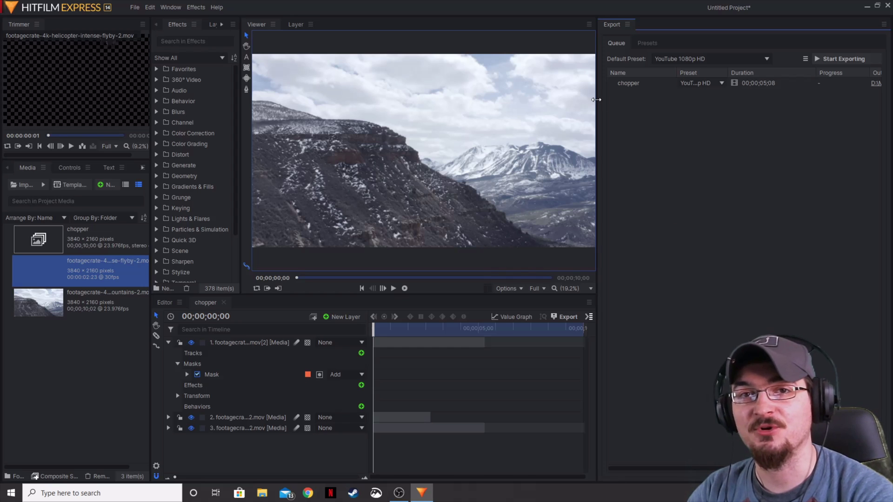
drag(596, 100, 537, 96)
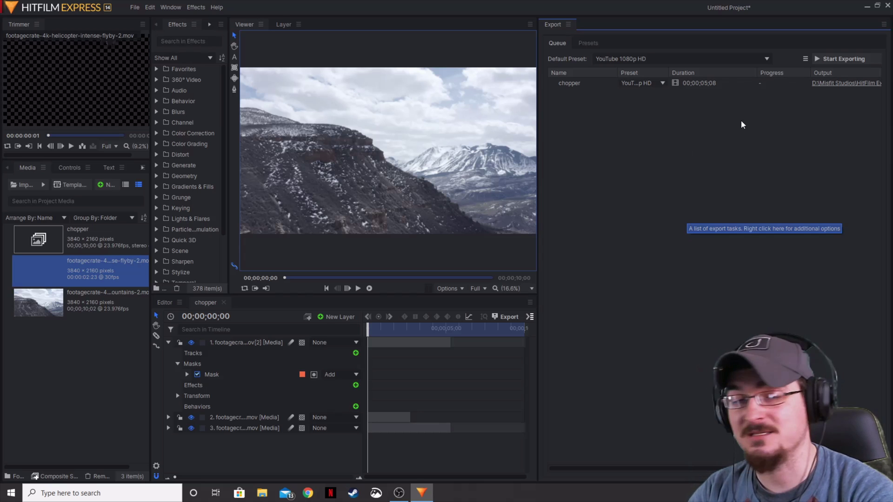
click(805, 59)
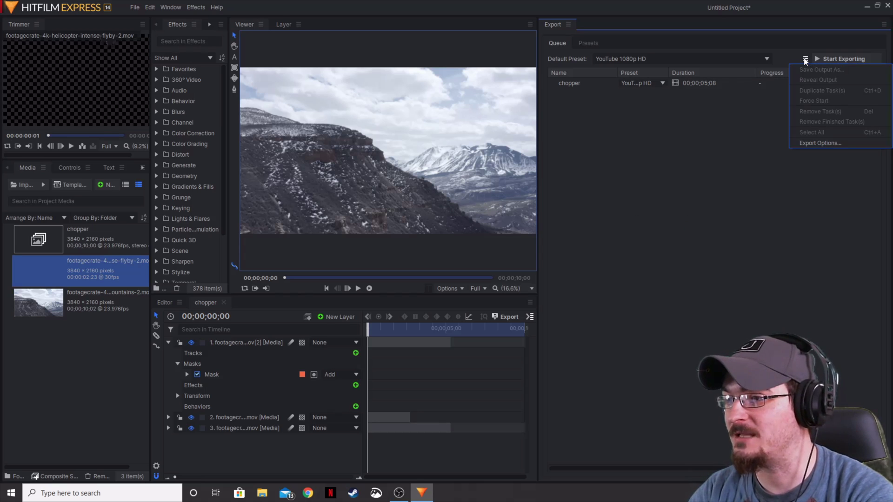
click(657, 109)
click(646, 83)
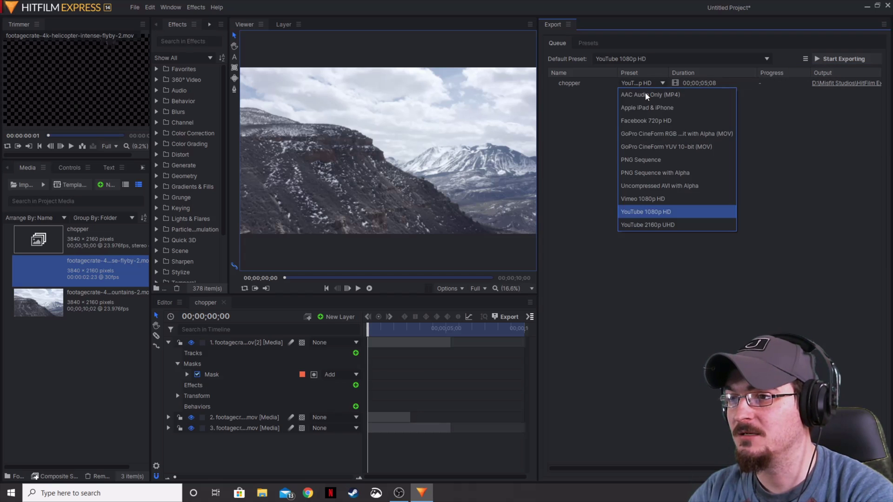
click(653, 225)
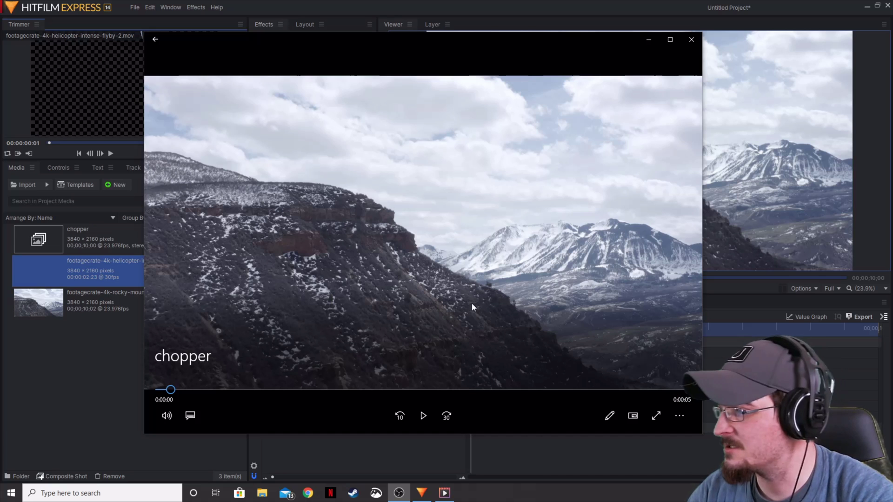
Step: Play the exported chopper clip, scrub to where the helicopter clears the ridge, then replay from the start
click(424, 416)
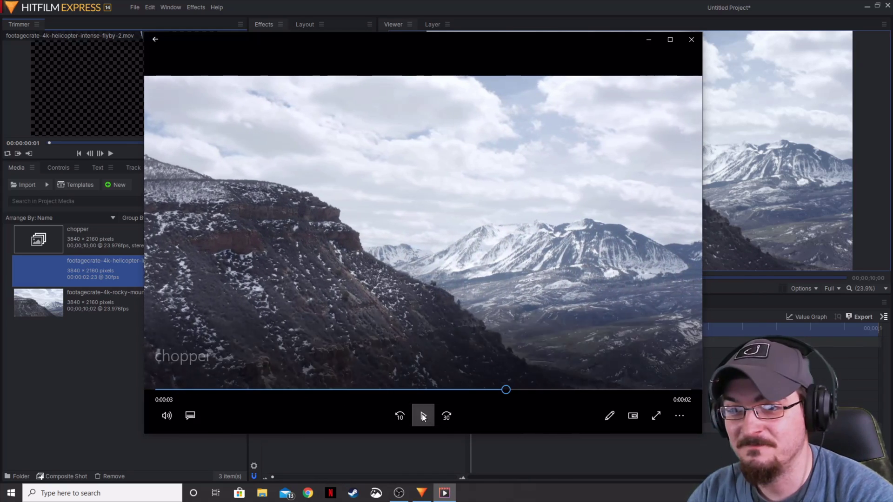
drag(505, 390, 142, 393)
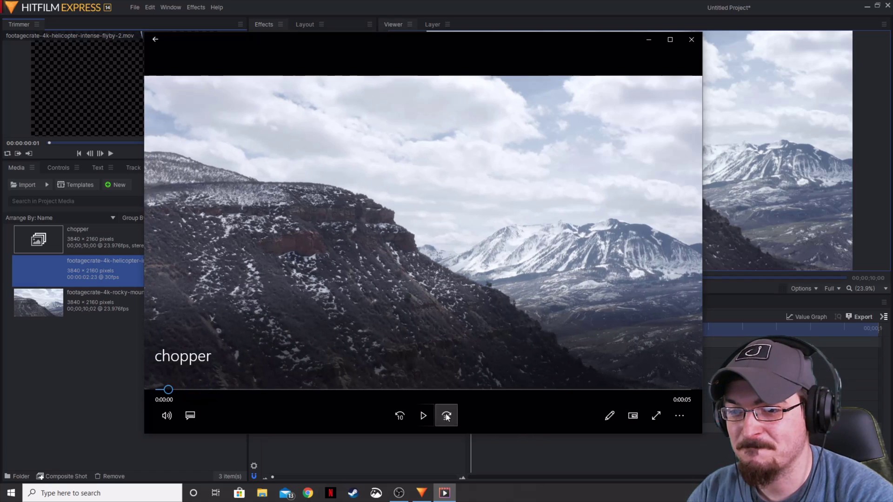
click(431, 417)
click(431, 417)
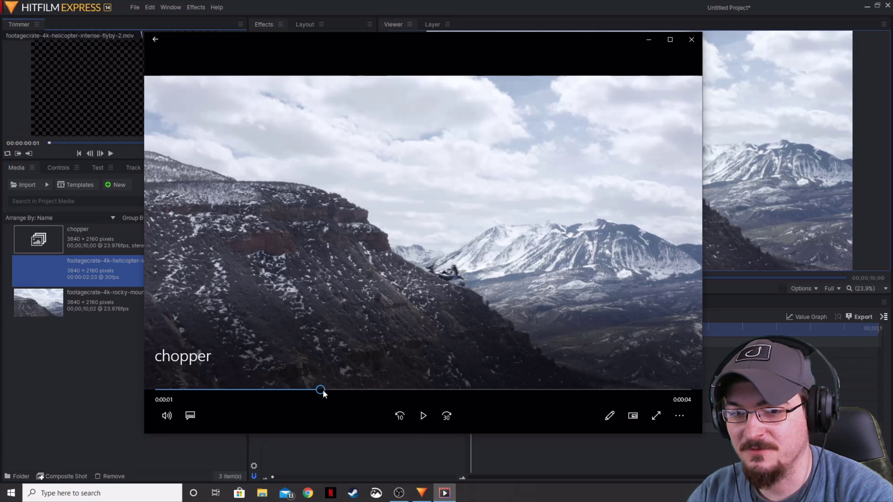
mouse_move(322, 391)
mouse_down()
mouse_move(357, 393)
mouse_move(316, 392)
mouse_move(331, 395)
mouse_move(323, 395)
mouse_up()
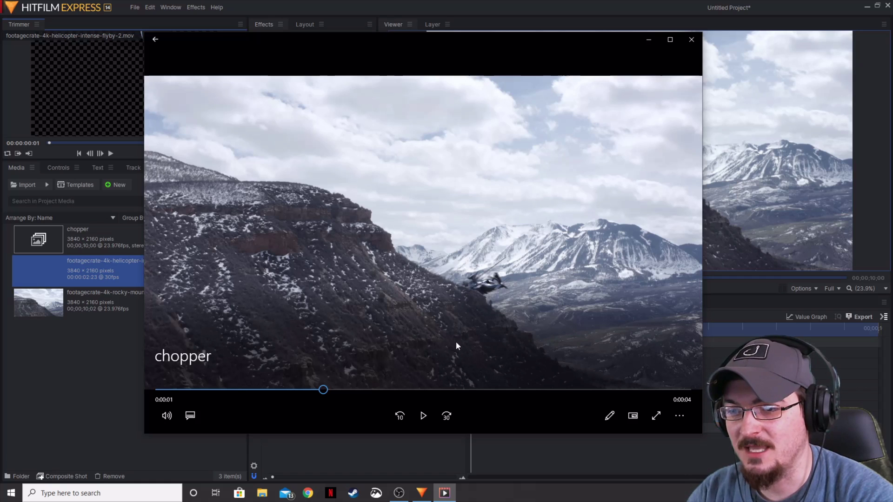
click(328, 389)
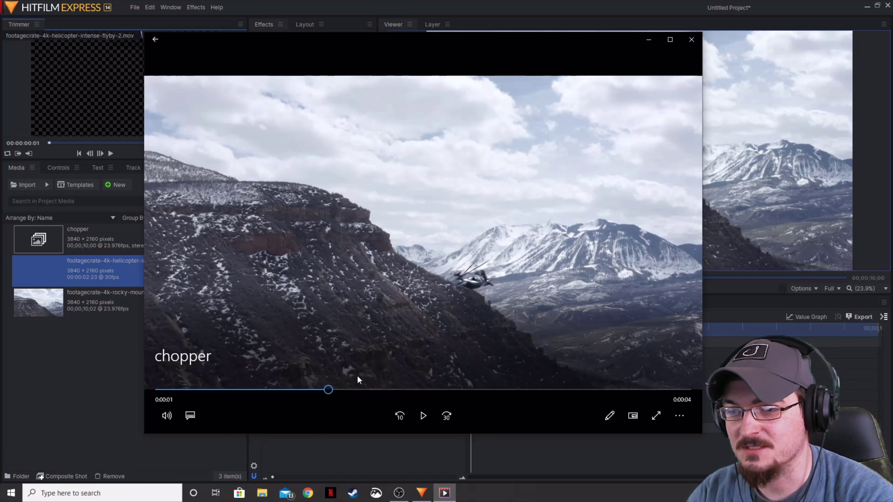
drag(329, 390, 169, 393)
click(425, 418)
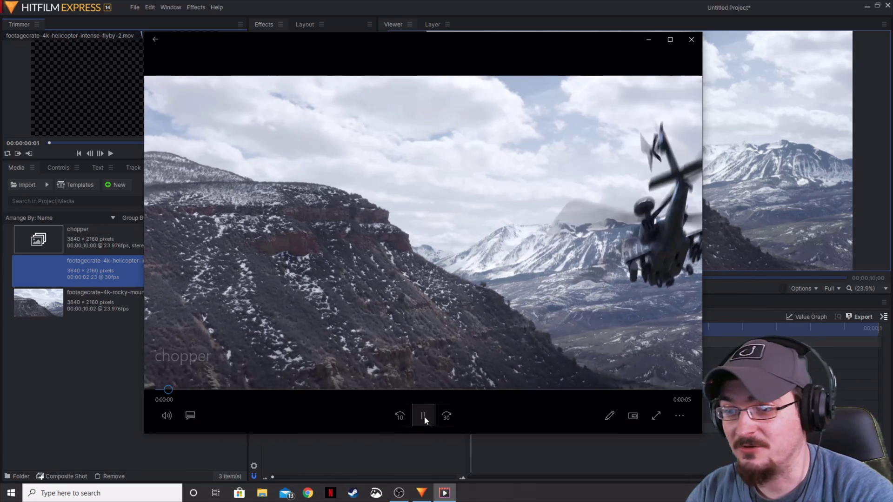